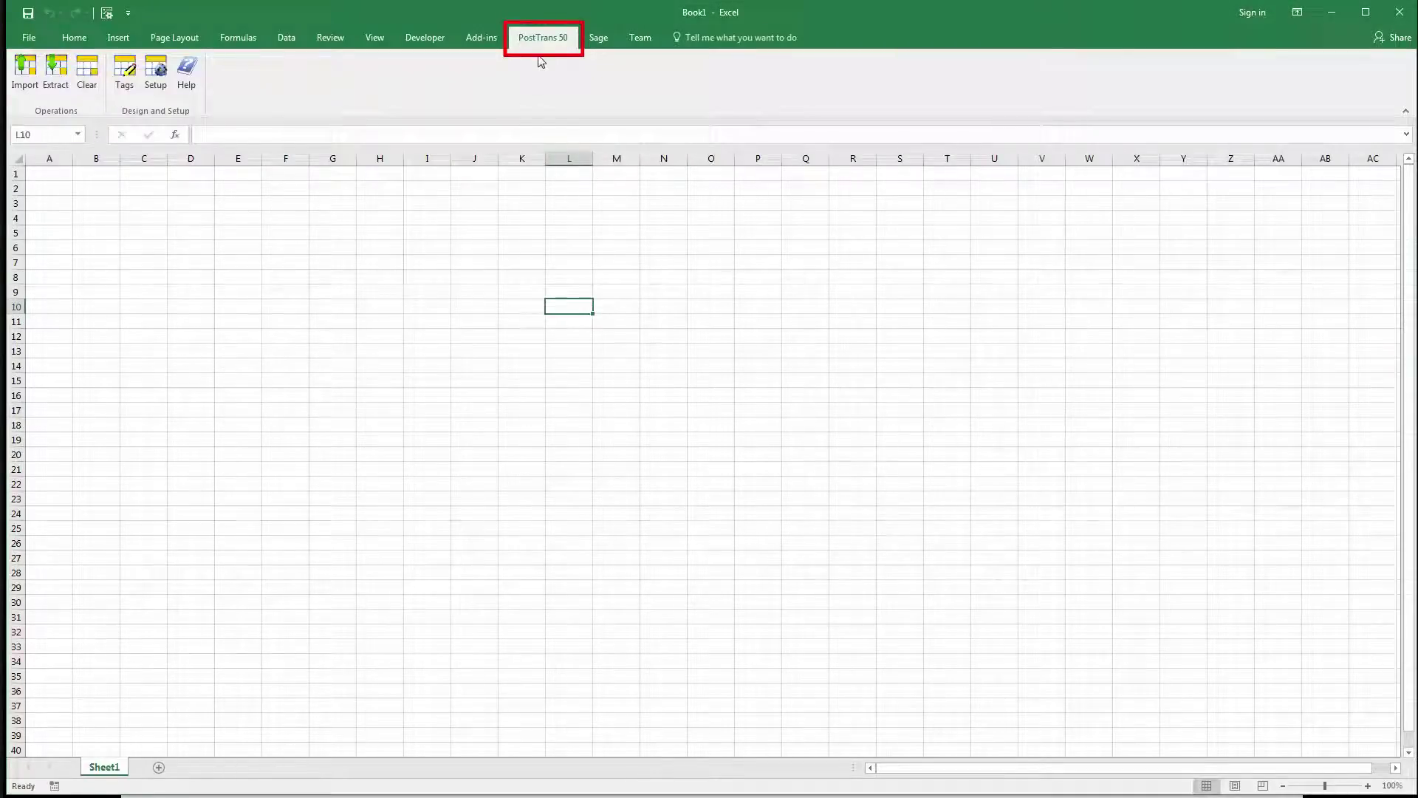
Search the PostTrans help for 'auth' and open the Purchase Order with Authorisation example template
{"action": "left_click", "coordinate": [186, 70]}
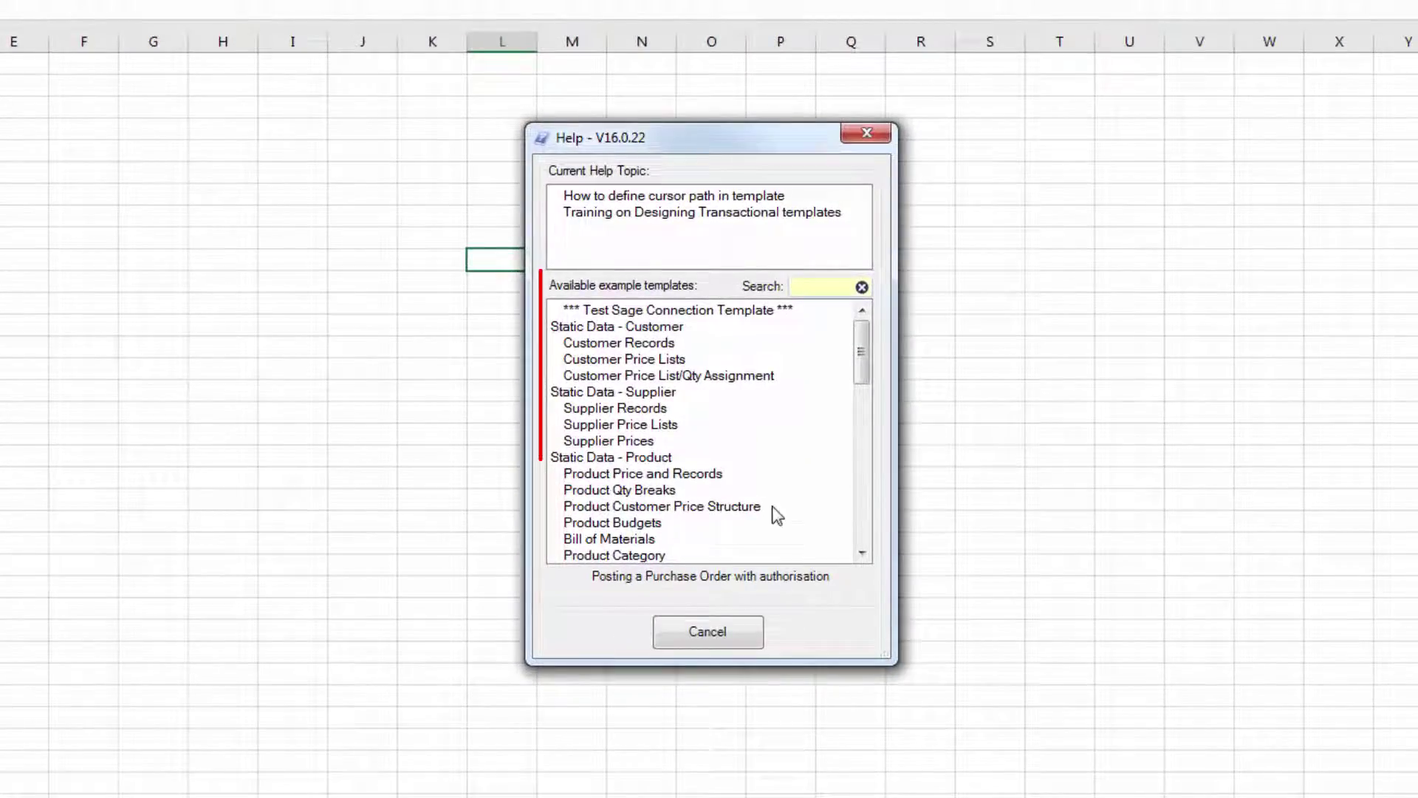
{"action": "type", "text": "auth"}
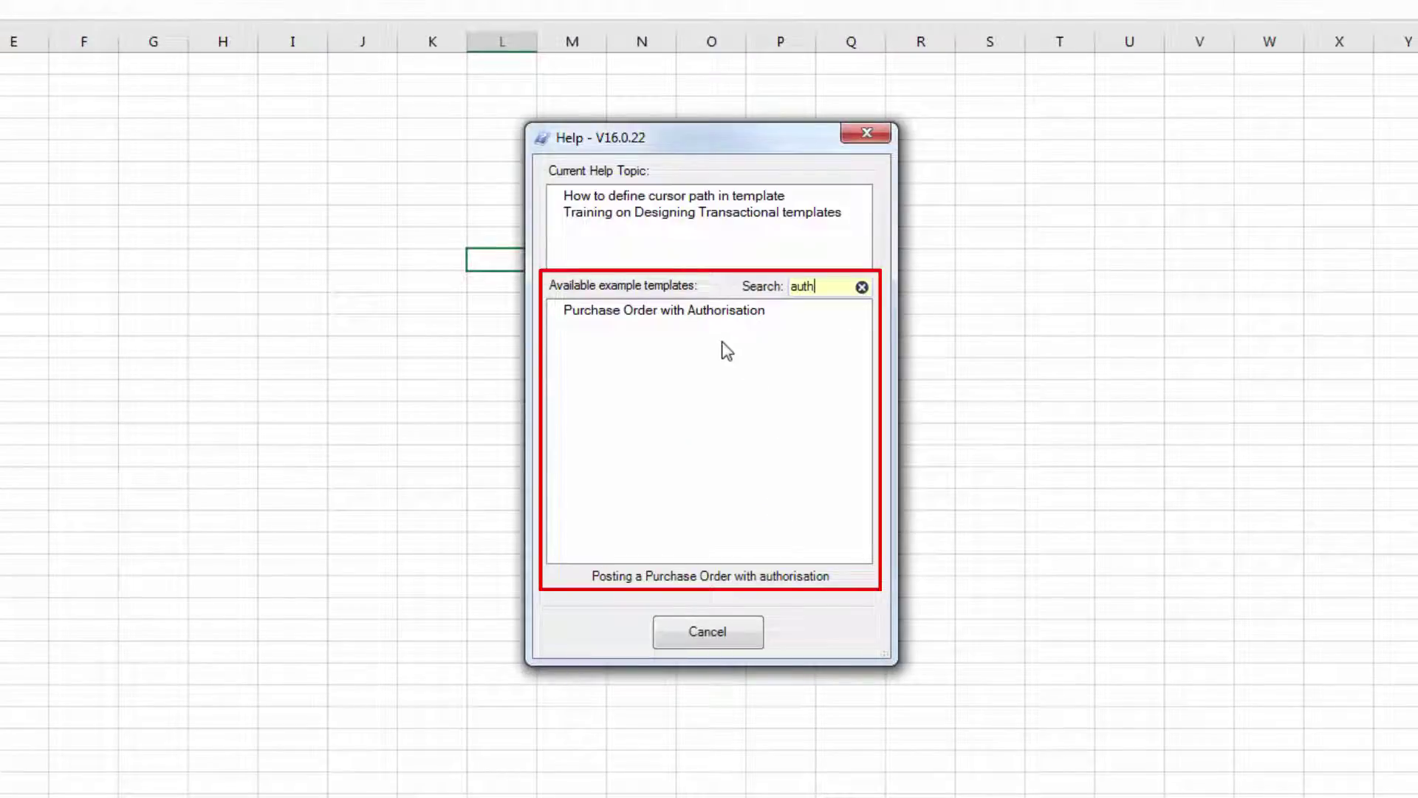
{"action": "left_click", "coordinate": [711, 322]}
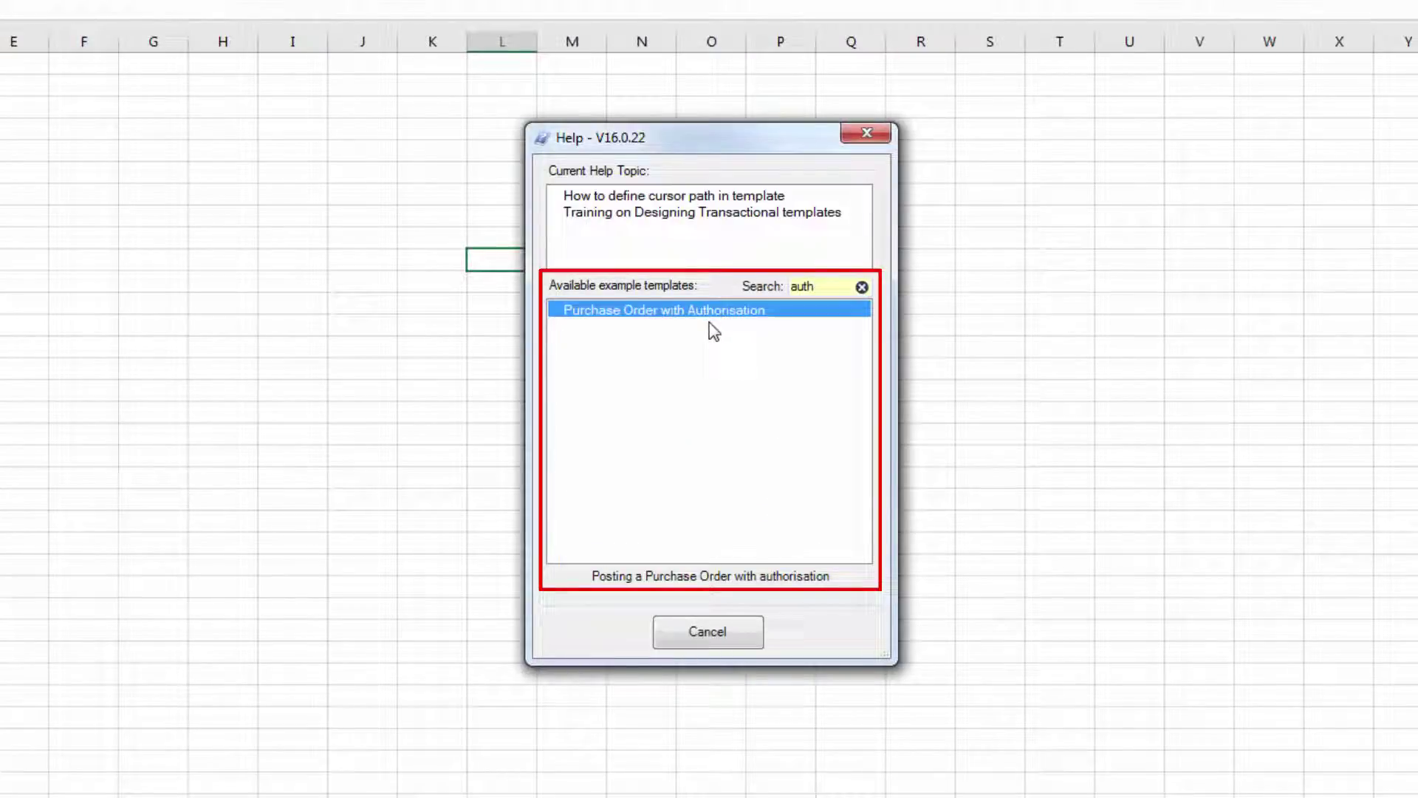
{"action": "double_click", "coordinate": [783, 309]}
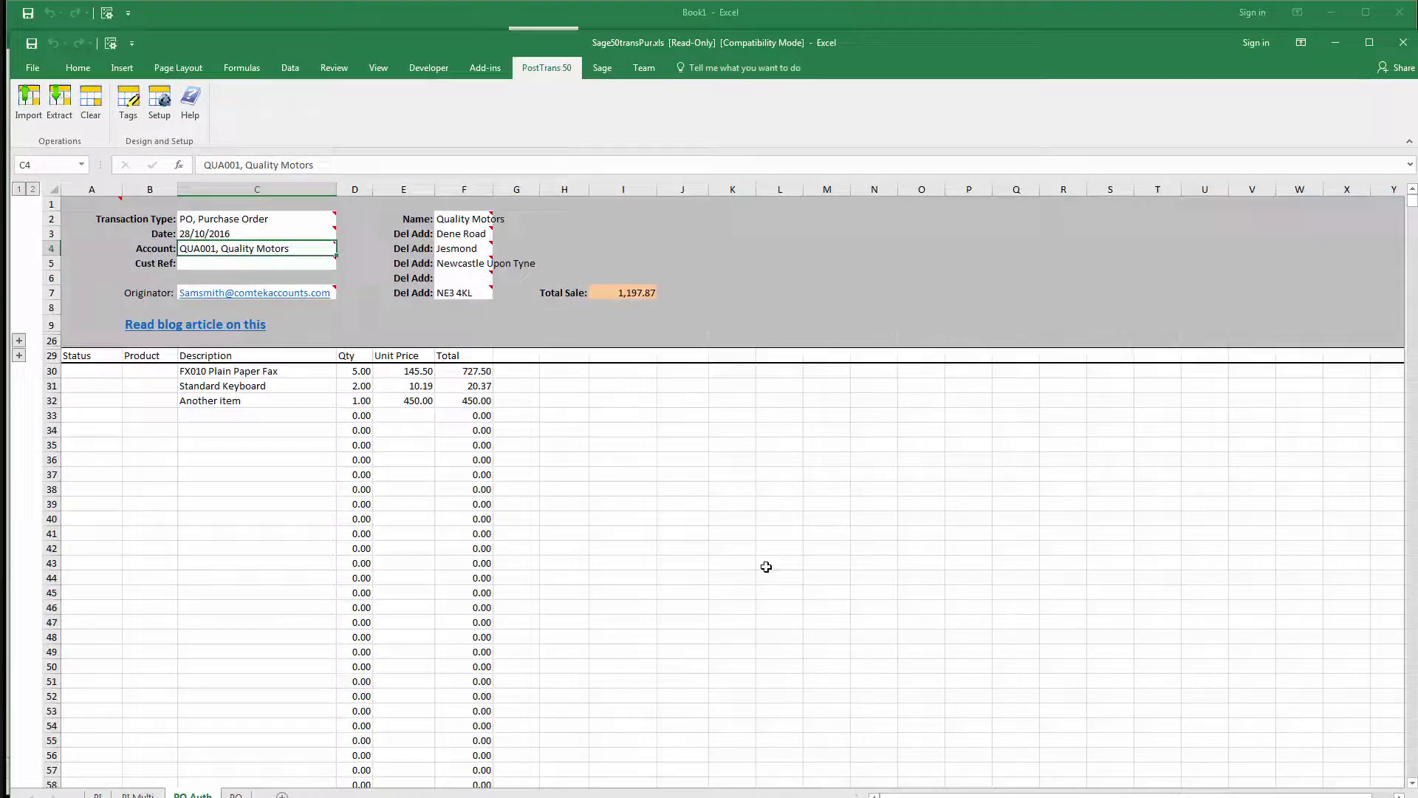
{"action": "left_click_drag", "start_coordinate": [871, 46], "coordinate": [867, 15]}
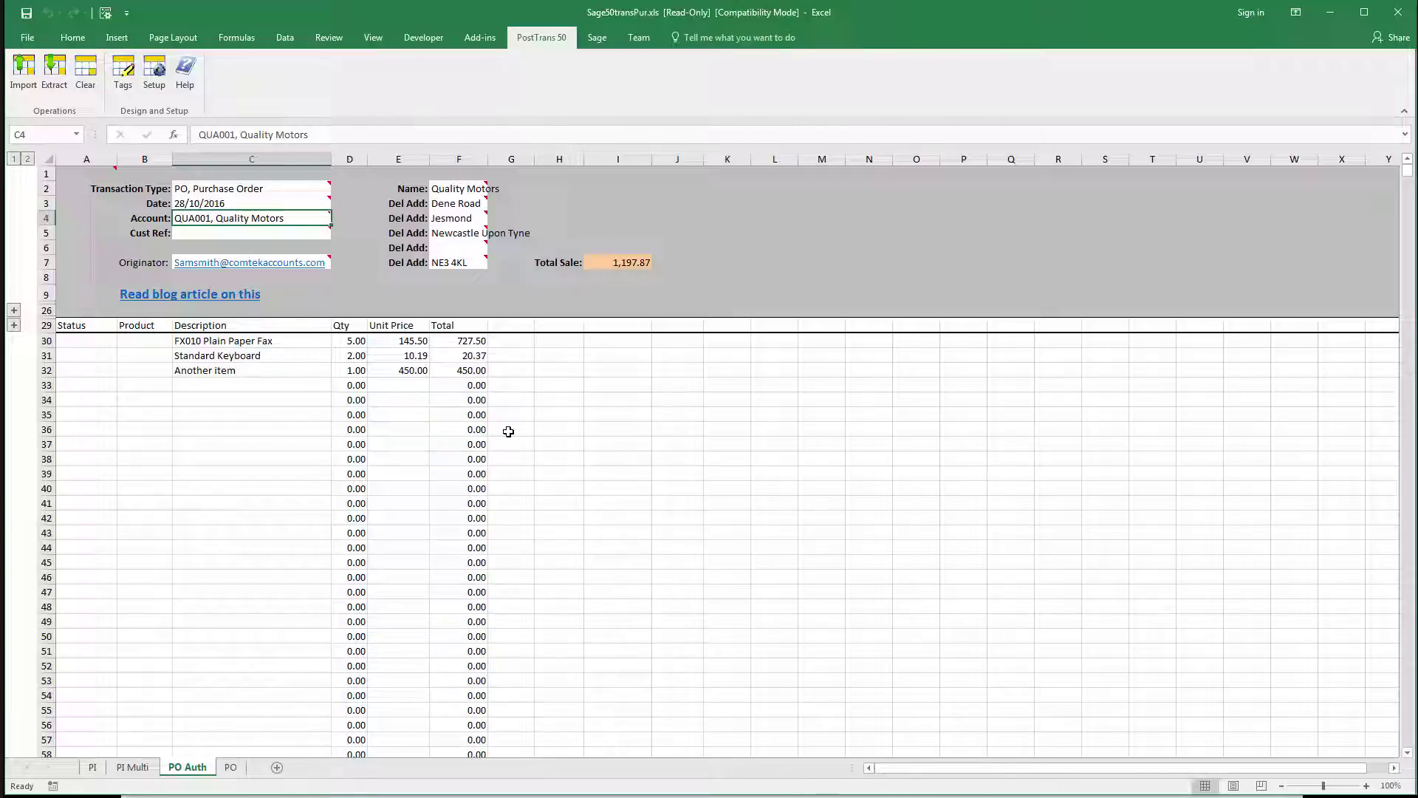
{"action": "key", "text": "alt+Tab"}
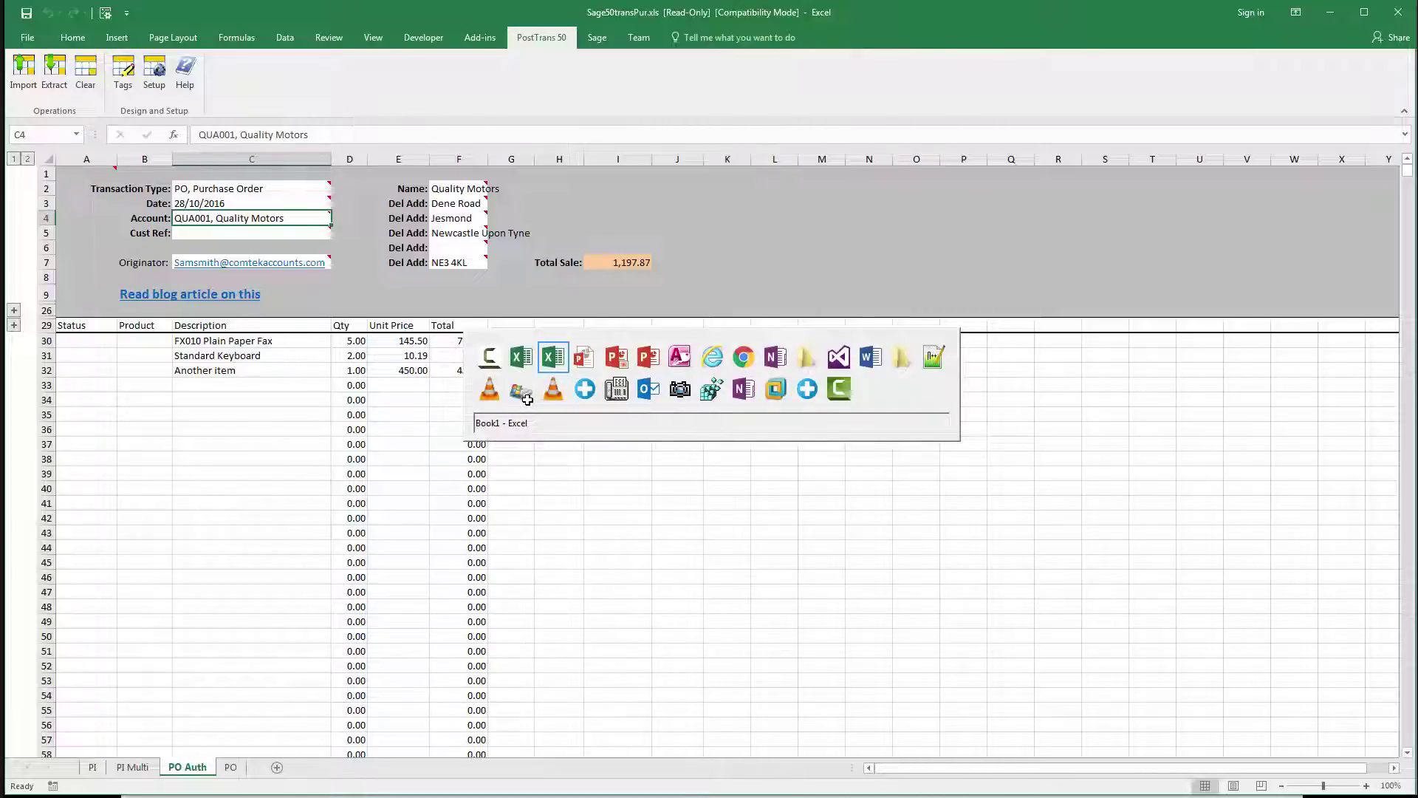
{"action": "key", "text": "Tab"}
{"action": "key", "text": "Tab"}
{"action": "key", "text": "Tab"}
{"action": "key", "text": "Tab"}
{"action": "key", "text": "Tab"}
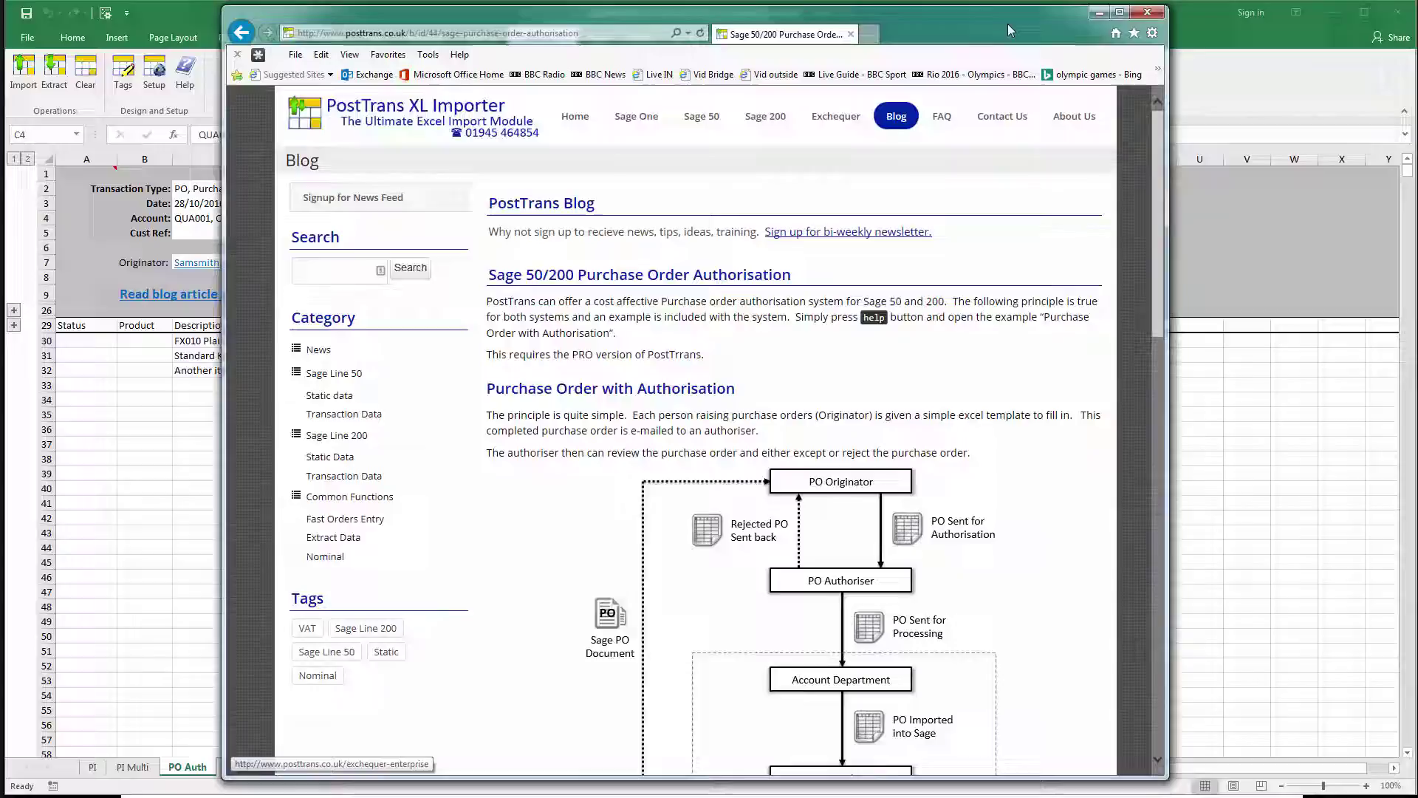
{"action": "left_click_drag", "start_coordinate": [1007, 23], "coordinate": [1247, 21]}
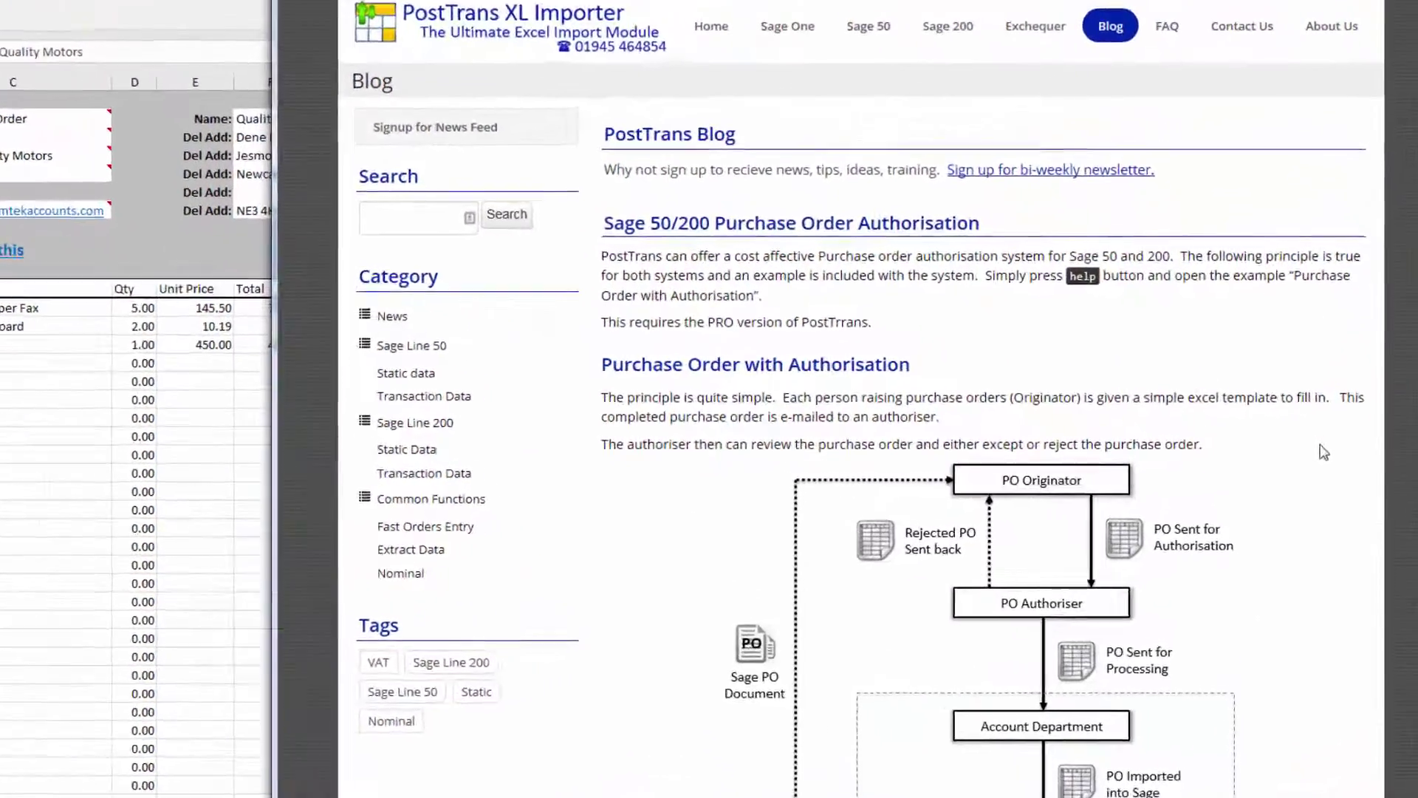
{"action": "scroll", "coordinate": [1303, 458], "scroll_direction": "down", "scroll_amount": 4}
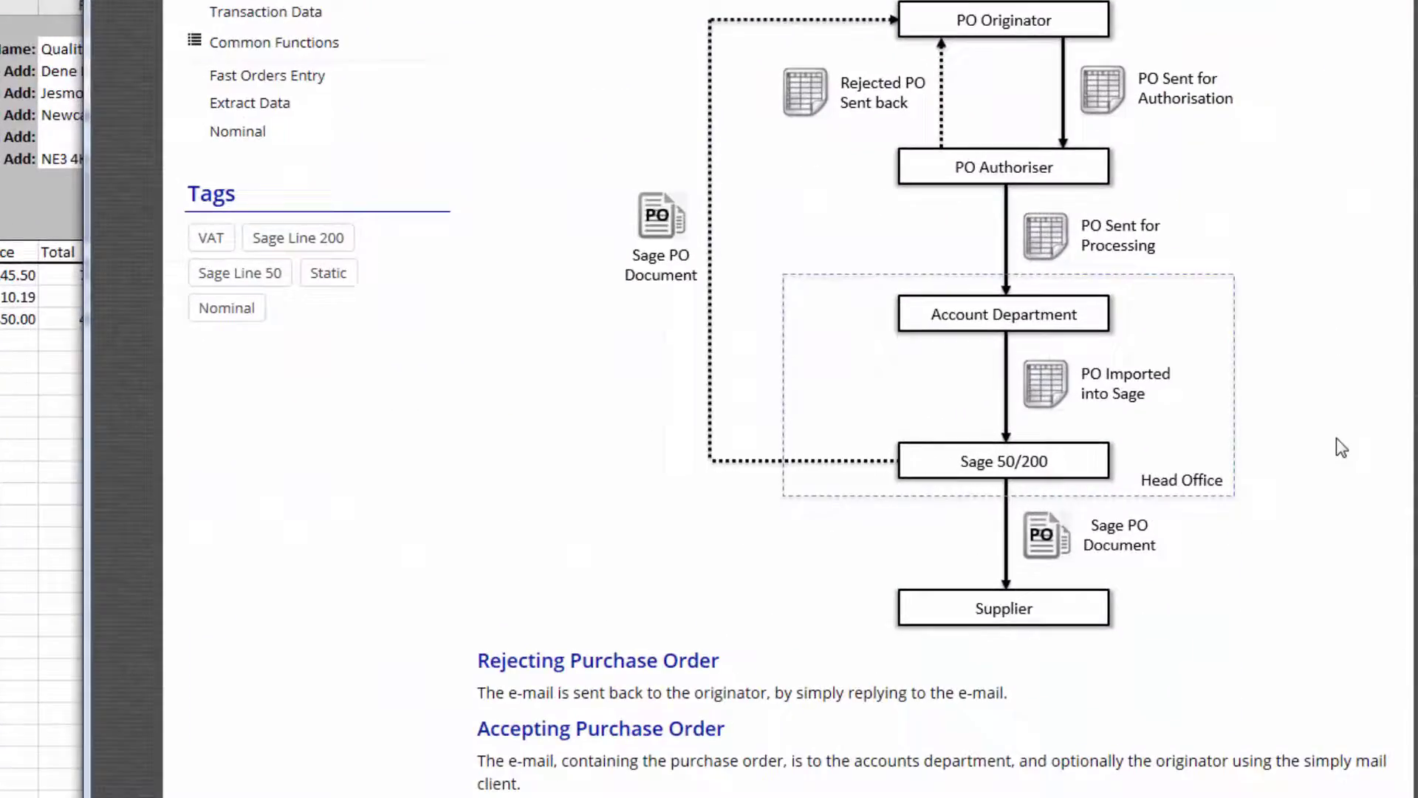
{"action": "scroll", "coordinate": [1340, 447], "scroll_direction": "up", "scroll_amount": 3}
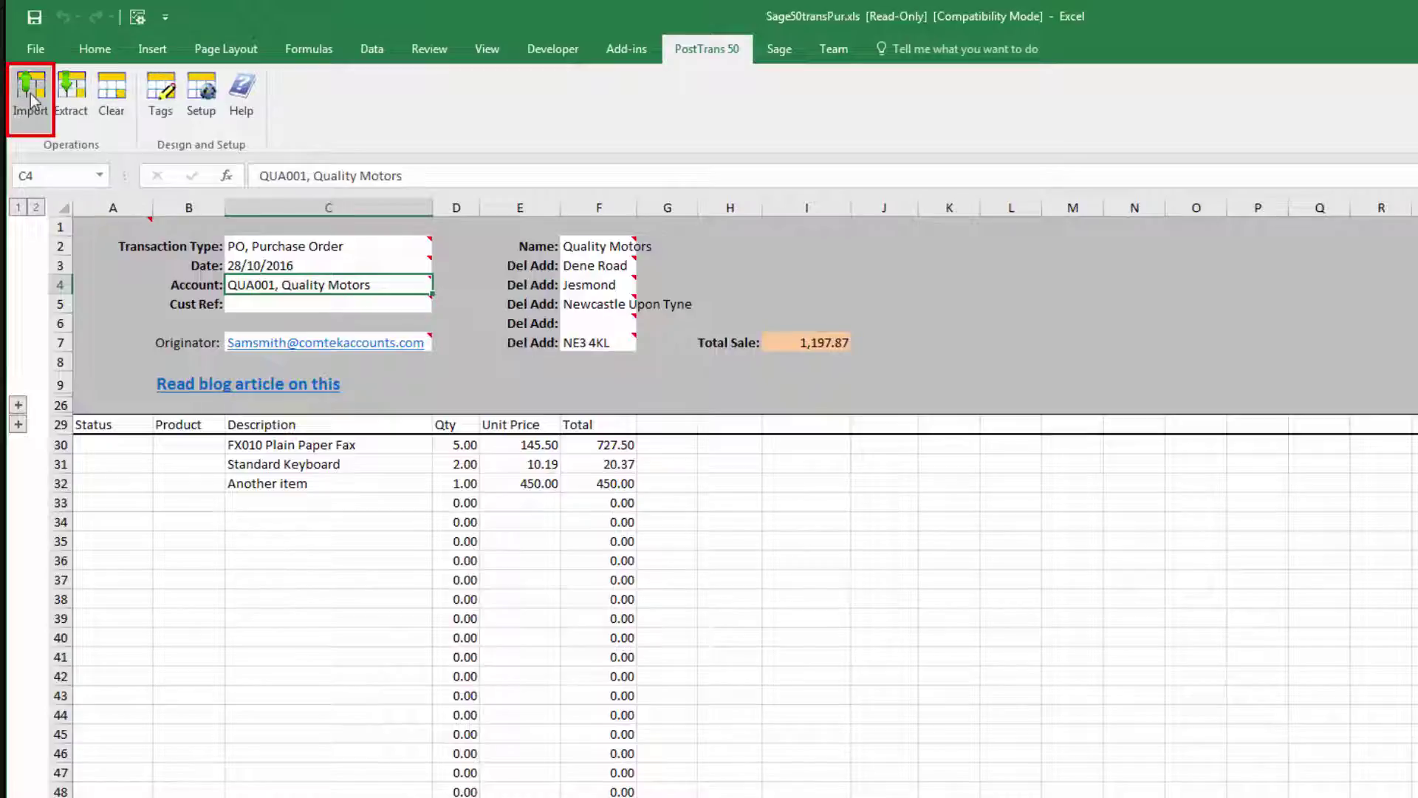
Import and post the Quality Motors order into Sage as PO42, then preview purchase order 42
{"action": "left_click", "coordinate": [31, 99]}
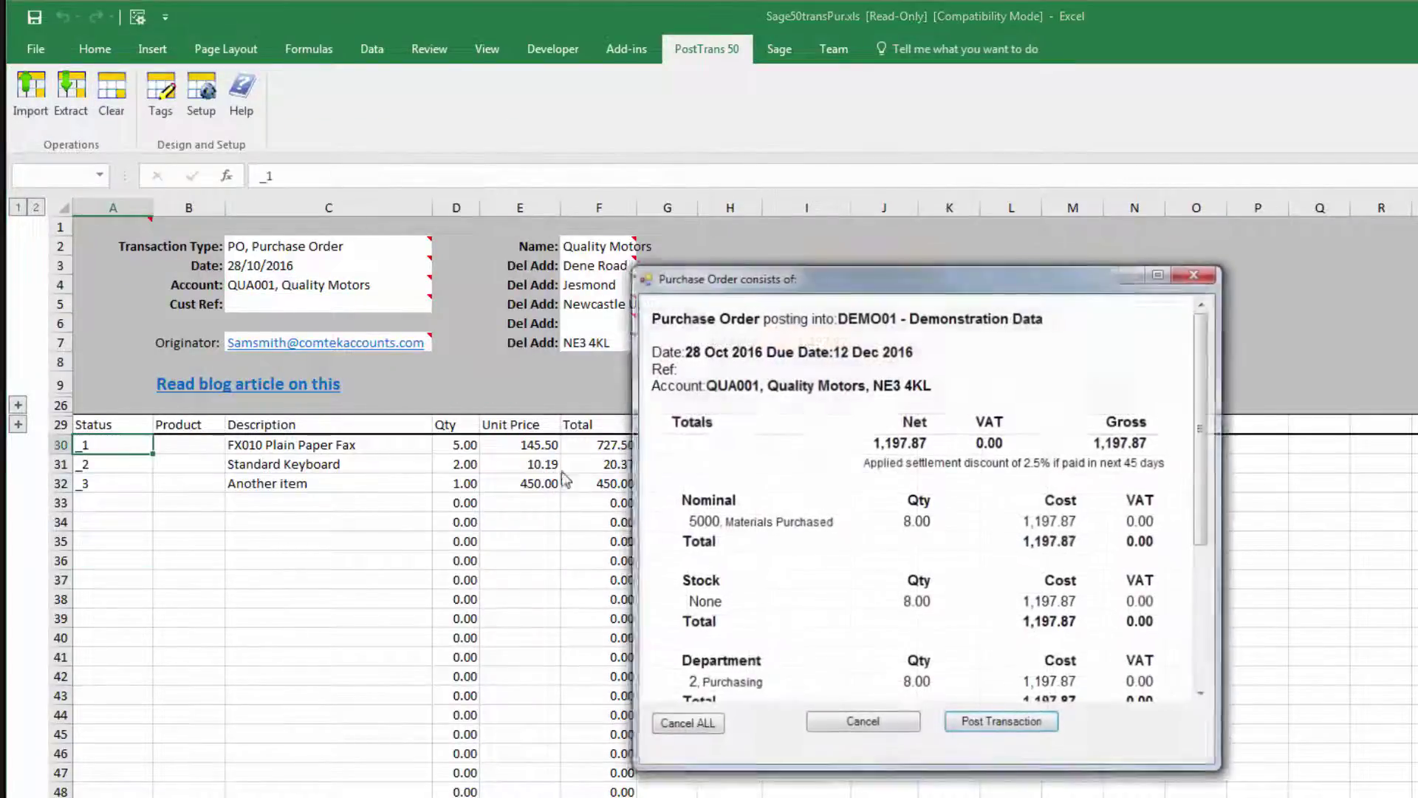
{"action": "left_click_drag", "start_coordinate": [1205, 529], "coordinate": [1181, 591]}
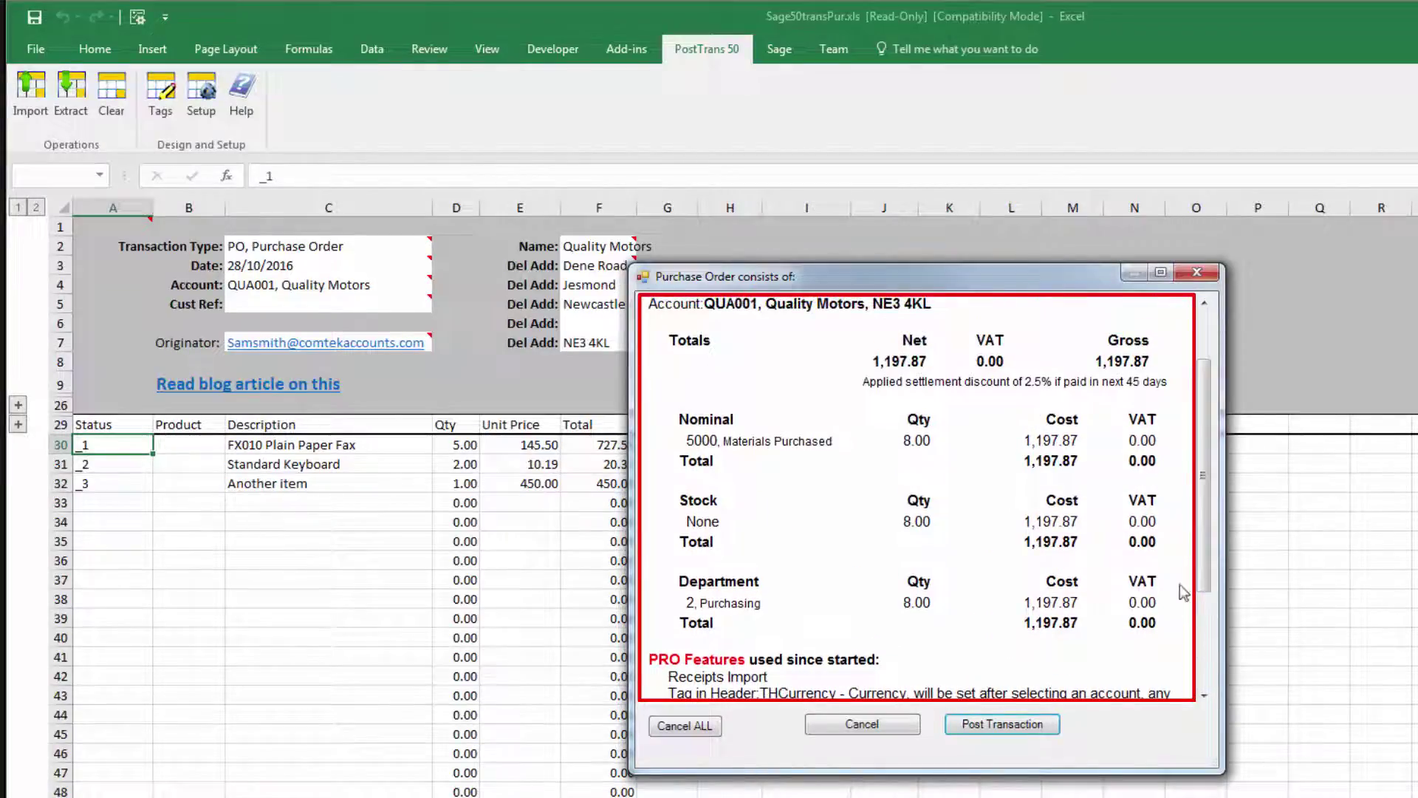
{"action": "left_click", "coordinate": [987, 727]}
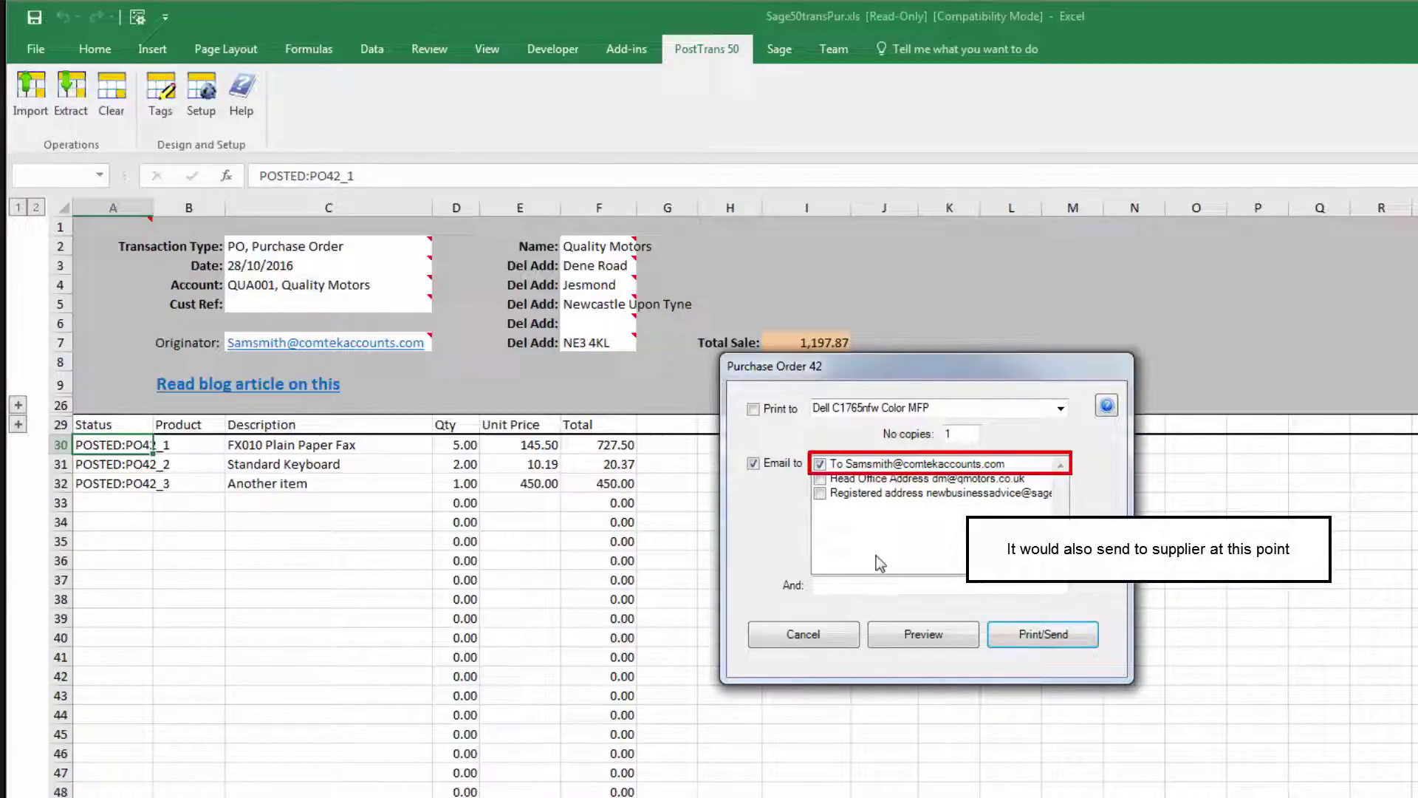
{"action": "left_click", "coordinate": [932, 647]}
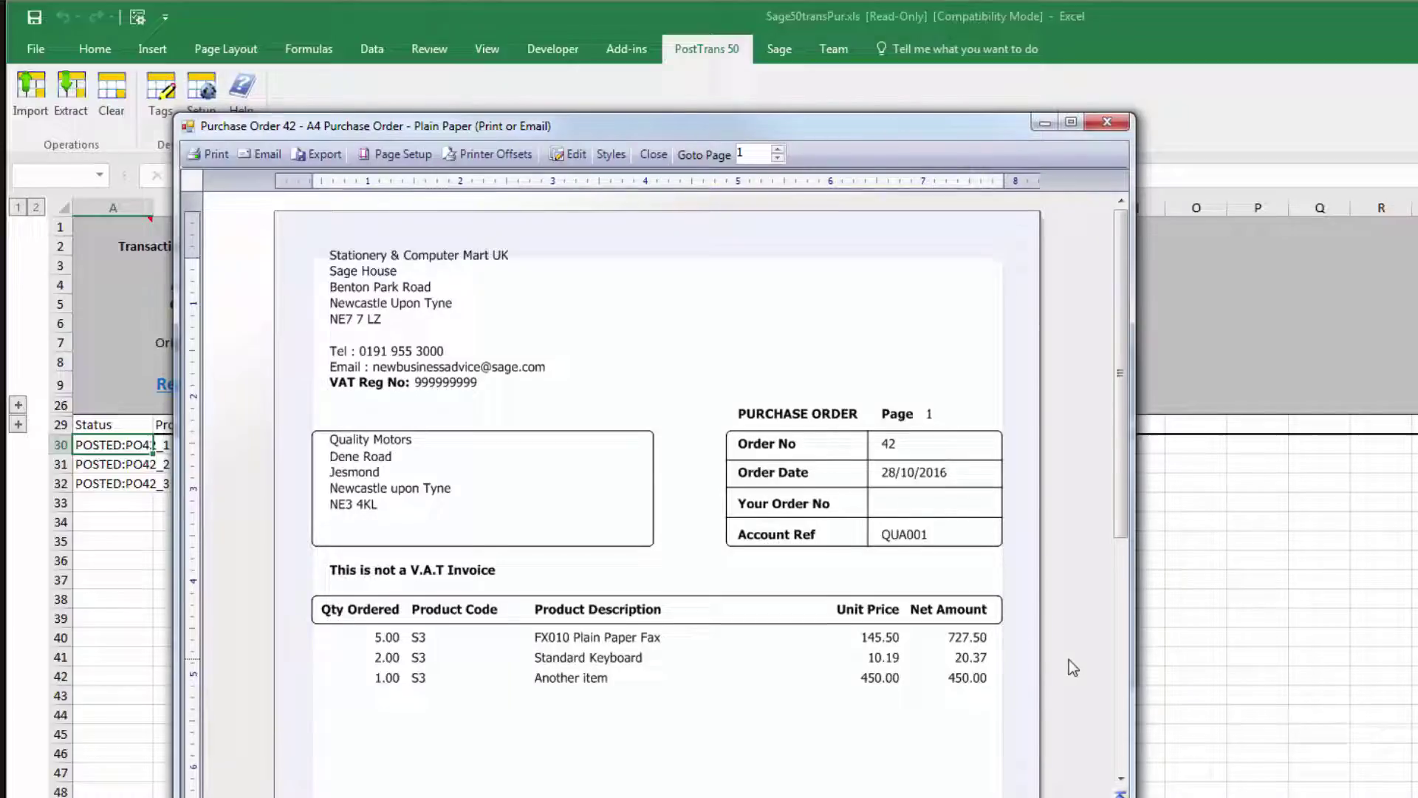
Scroll through the purchase order 42 preview and close it
{"action": "left_click_drag", "start_coordinate": [1122, 538], "coordinate": [1122, 557]}
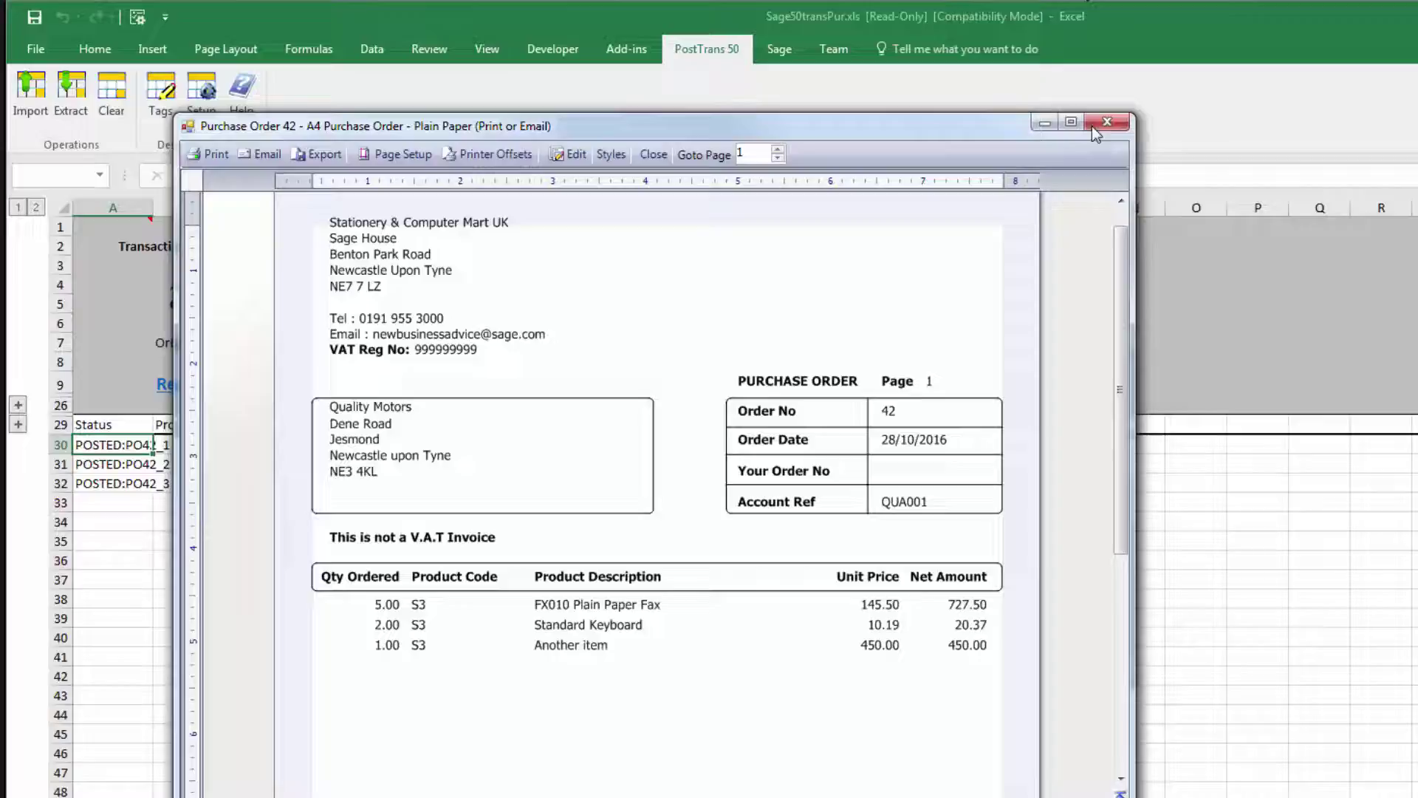
{"action": "left_click", "coordinate": [1113, 123]}
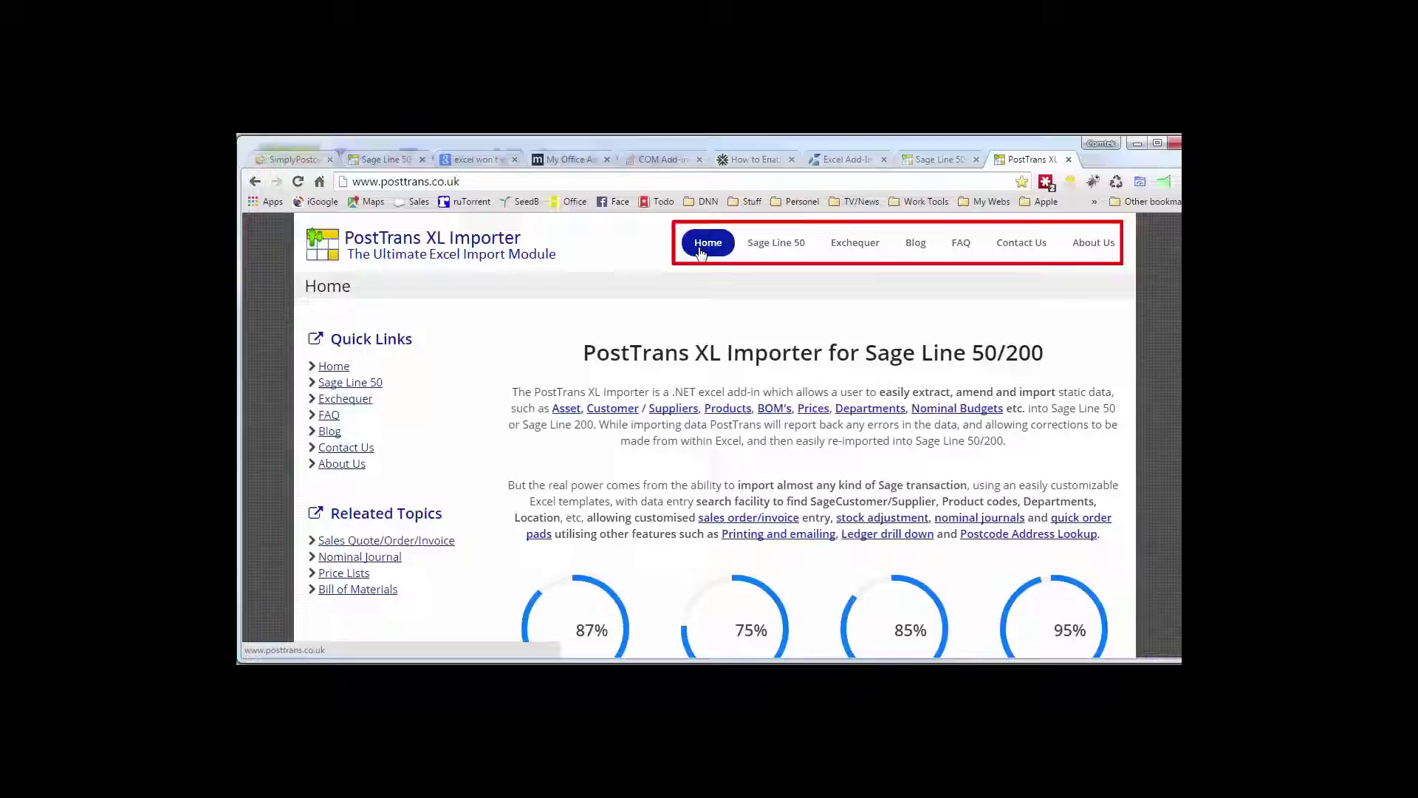
Go to Sage Line 50 > Training and scroll to the explanation of template tags like Sage50cust
{"action": "mouse_move", "coordinate": [760, 251]}
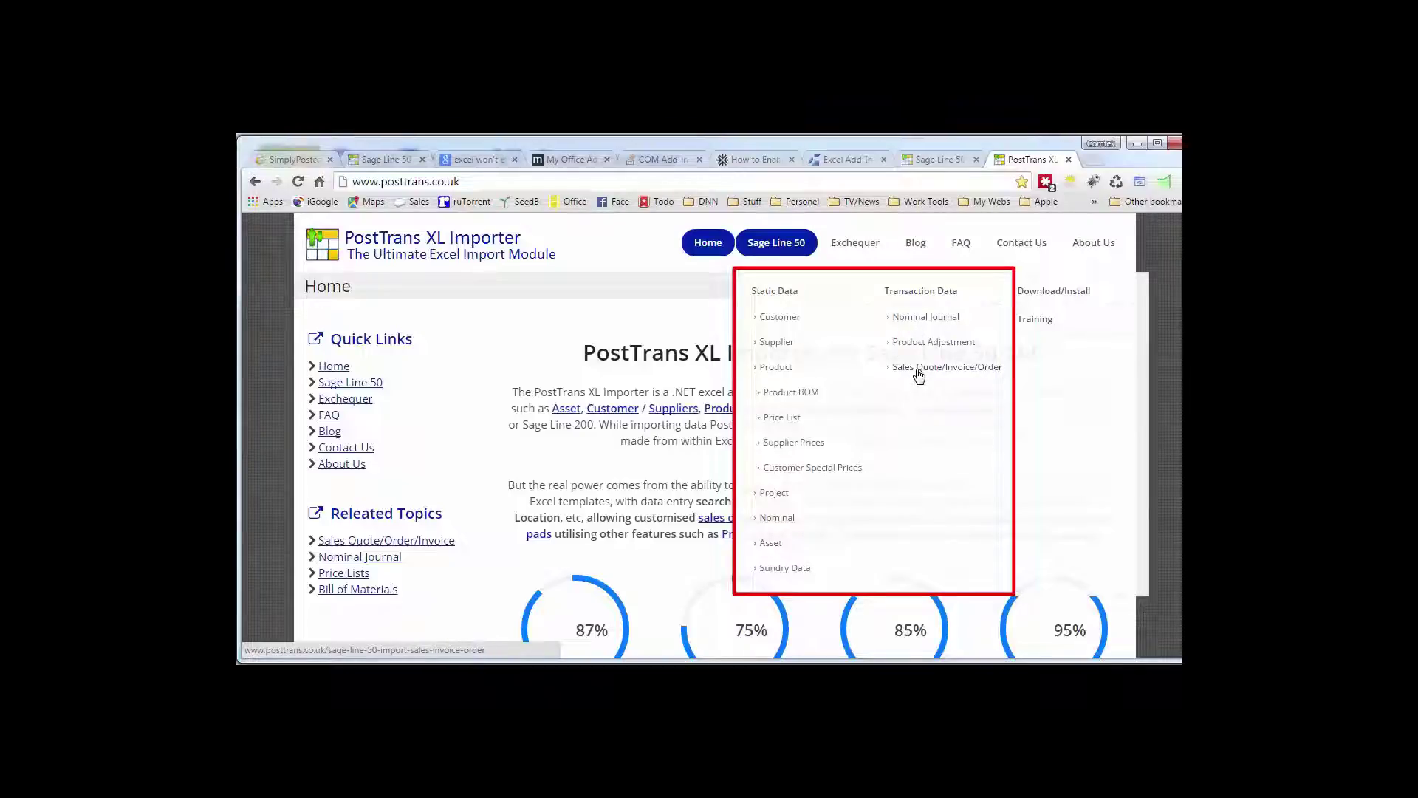
{"action": "left_click", "coordinate": [1032, 326]}
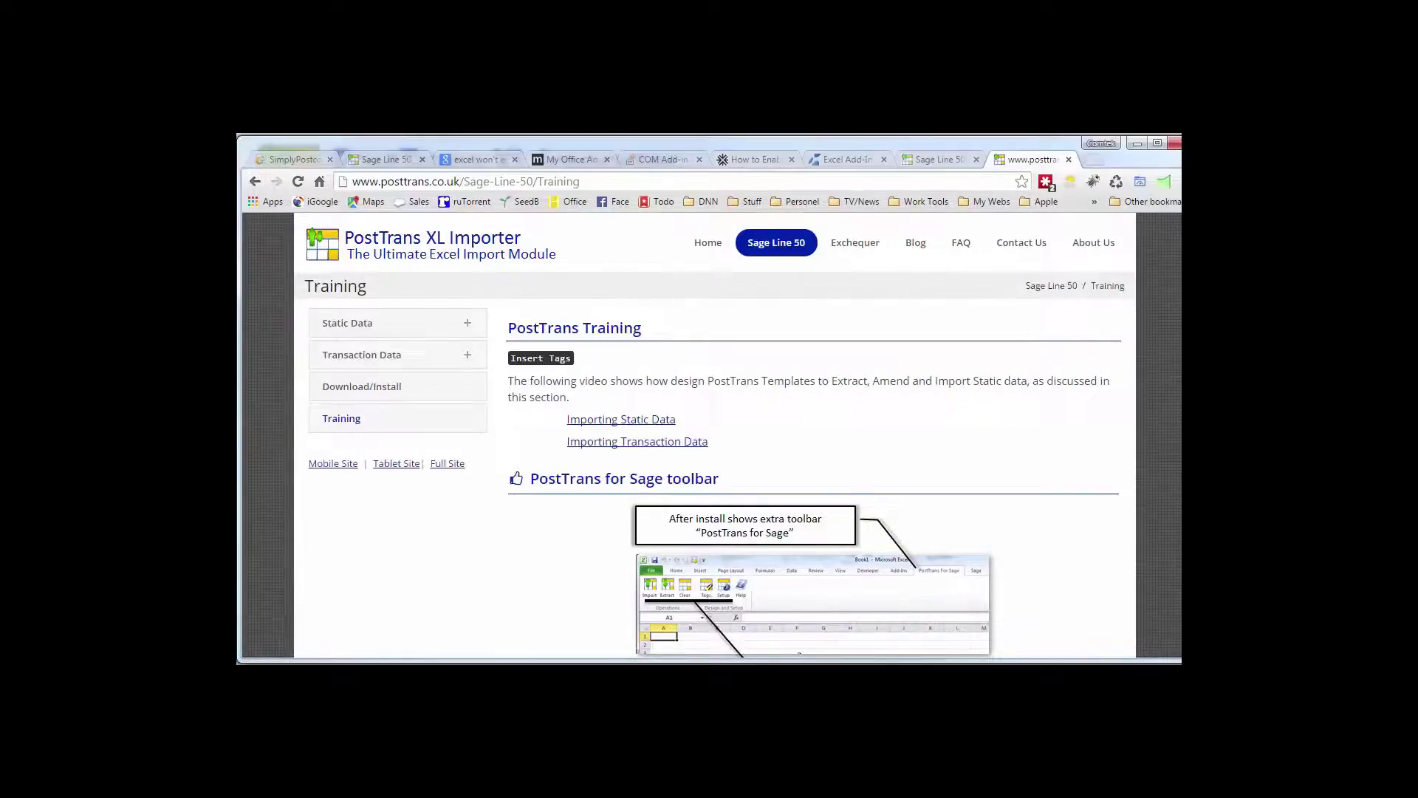
{"action": "scroll", "coordinate": [812, 466], "scroll_direction": "down", "scroll_amount": 15}
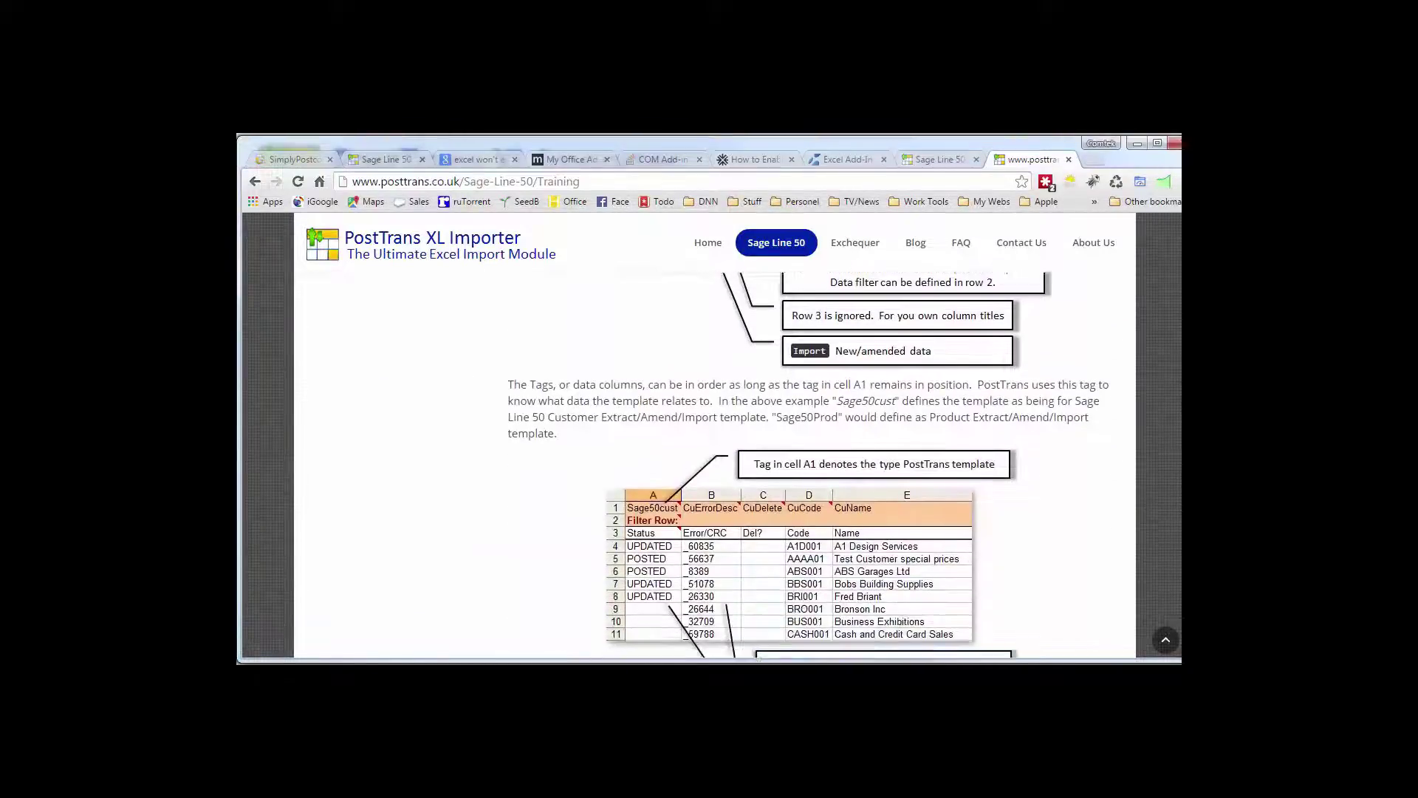
{"action": "scroll", "coordinate": [812, 465], "scroll_direction": "down", "scroll_amount": 2}
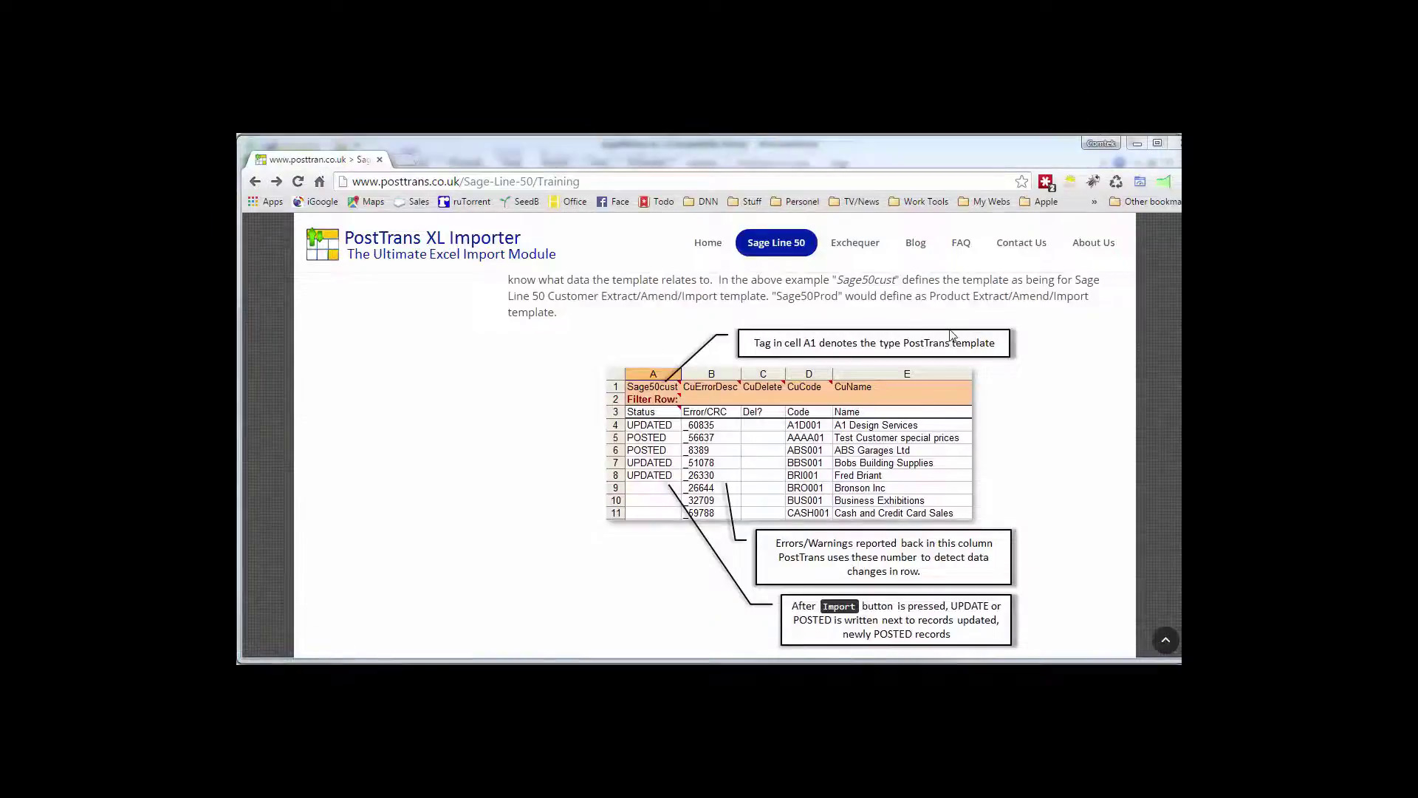
Open the PostTrans blog, scroll through its posts, then return to Expand Bill of Materials
{"action": "left_click", "coordinate": [914, 250]}
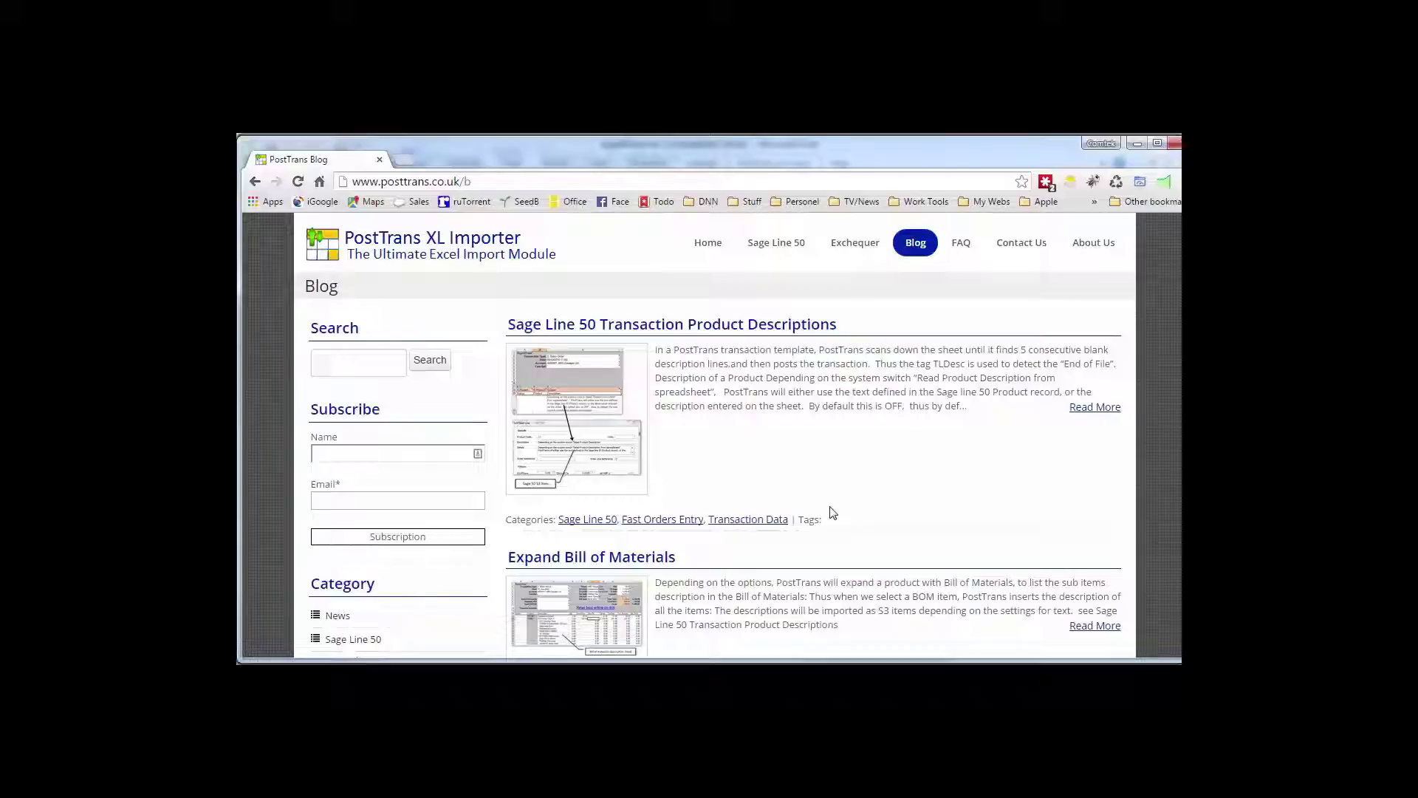
{"action": "scroll", "coordinate": [833, 513], "scroll_direction": "down", "scroll_amount": 2}
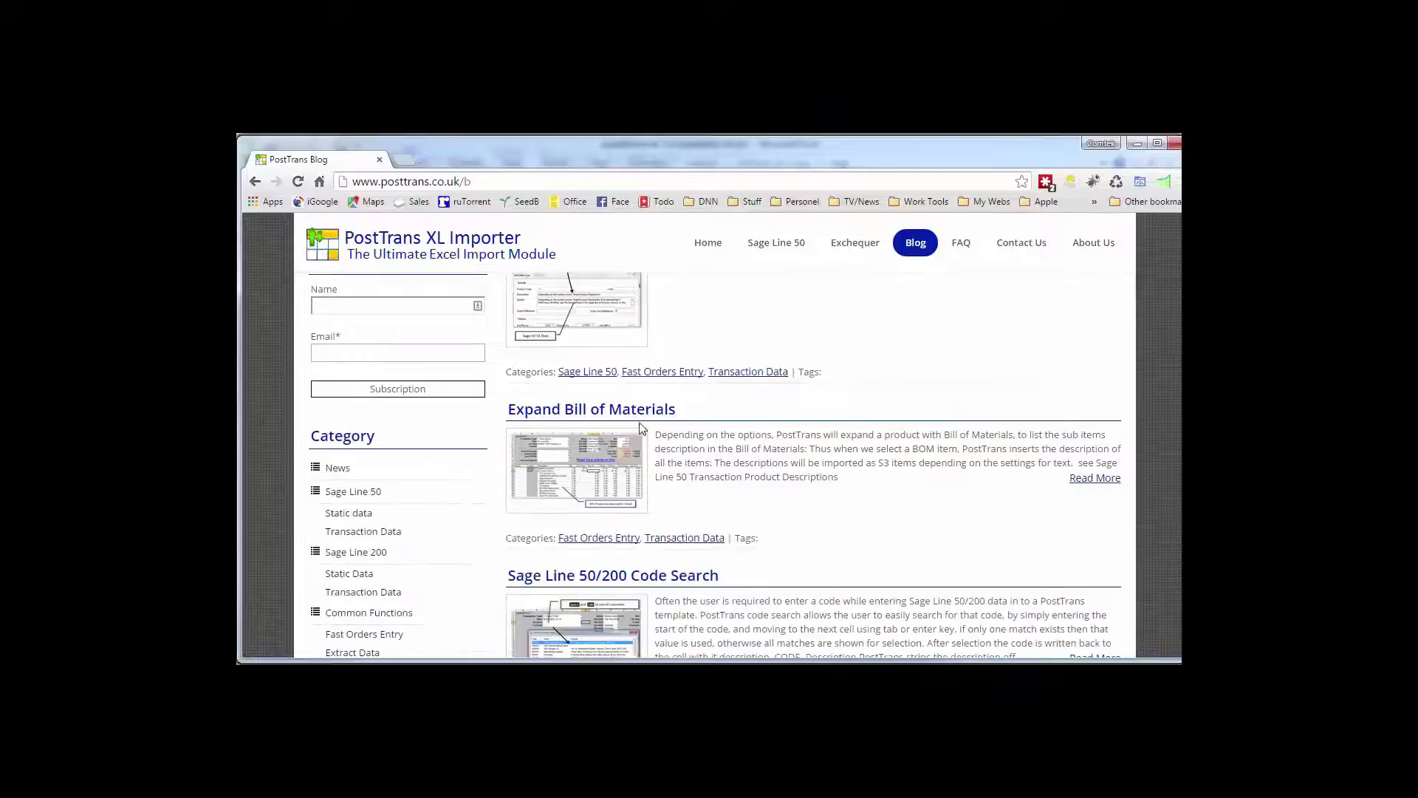
{"action": "scroll", "coordinate": [792, 498], "scroll_direction": "down", "scroll_amount": 1}
{"action": "scroll", "coordinate": [793, 498], "scroll_direction": "down", "scroll_amount": 2}
{"action": "scroll", "coordinate": [811, 507], "scroll_direction": "down", "scroll_amount": 3}
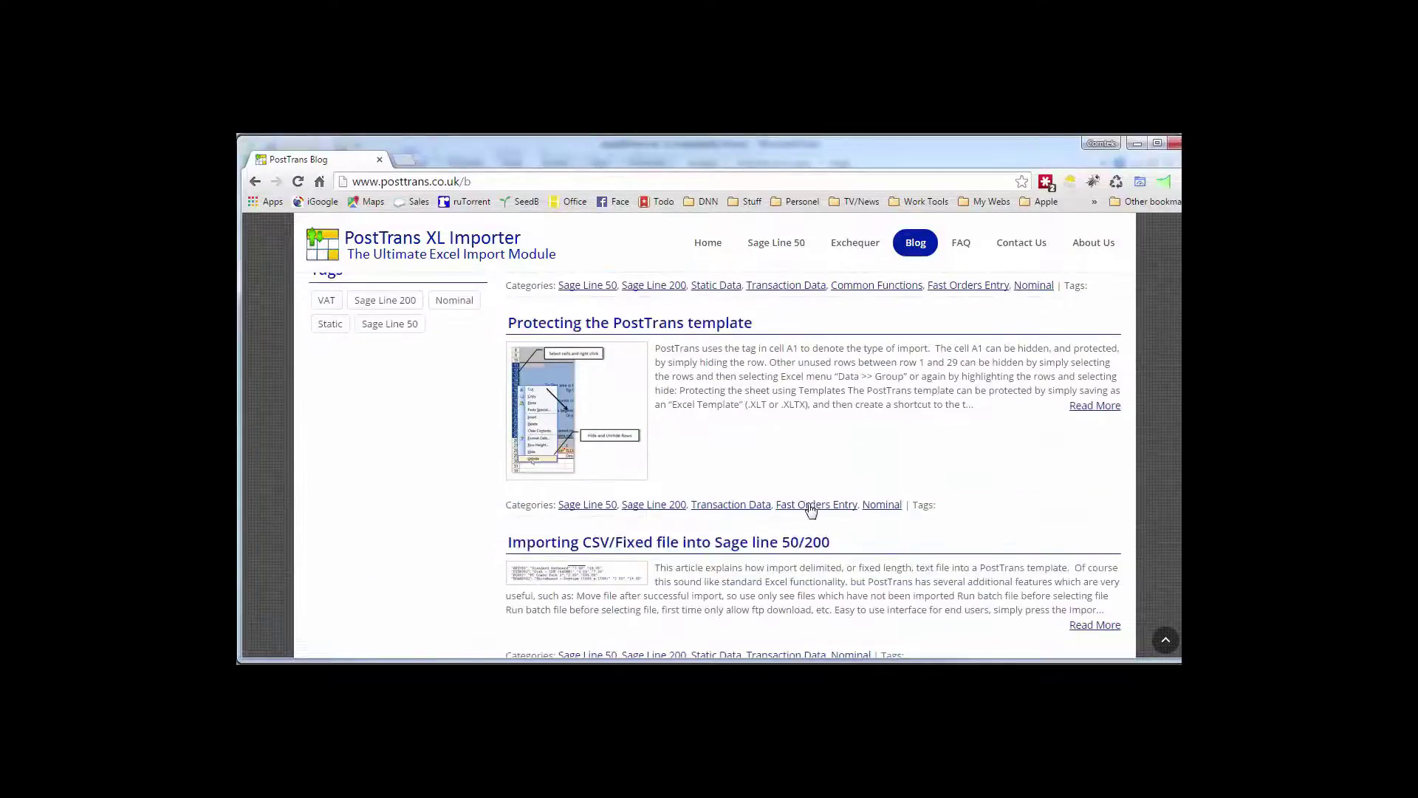
{"action": "scroll", "coordinate": [794, 397], "scroll_direction": "down", "scroll_amount": 3}
{"action": "scroll", "coordinate": [928, 490], "scroll_direction": "down", "scroll_amount": 2}
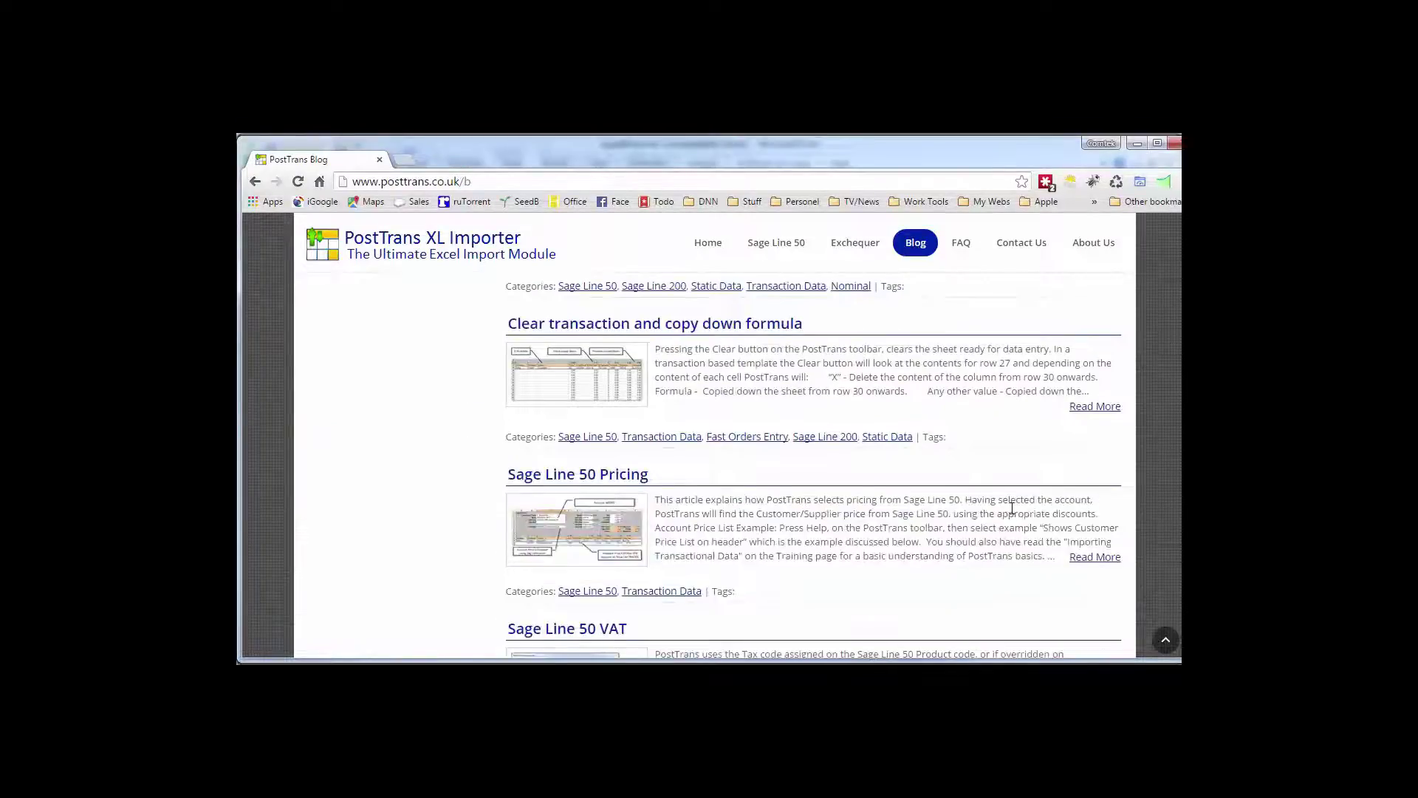
{"action": "scroll", "coordinate": [978, 497], "scroll_direction": "down", "scroll_amount": 3}
{"action": "scroll", "coordinate": [1012, 508], "scroll_direction": "down", "scroll_amount": 2}
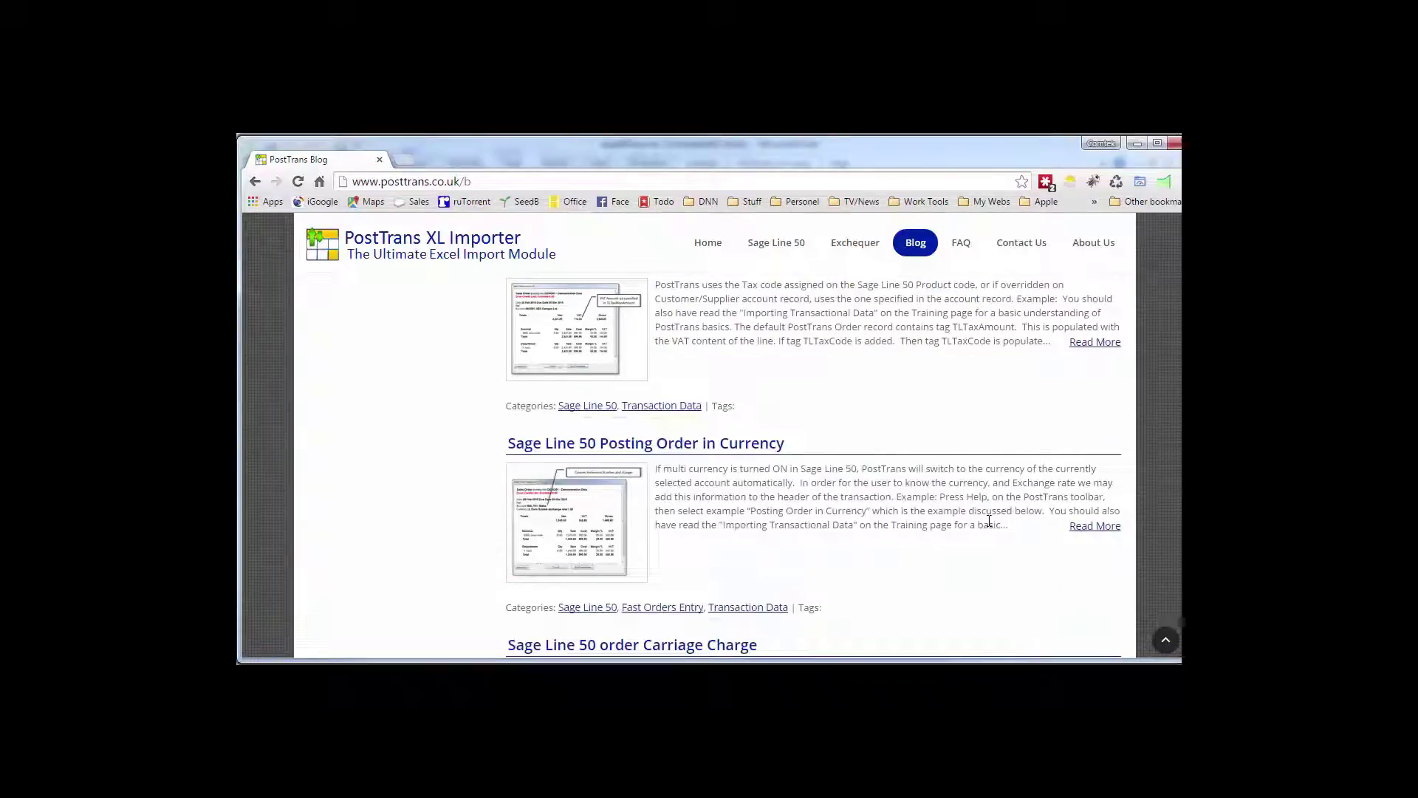
{"action": "scroll", "coordinate": [993, 517], "scroll_direction": "down", "scroll_amount": 1}
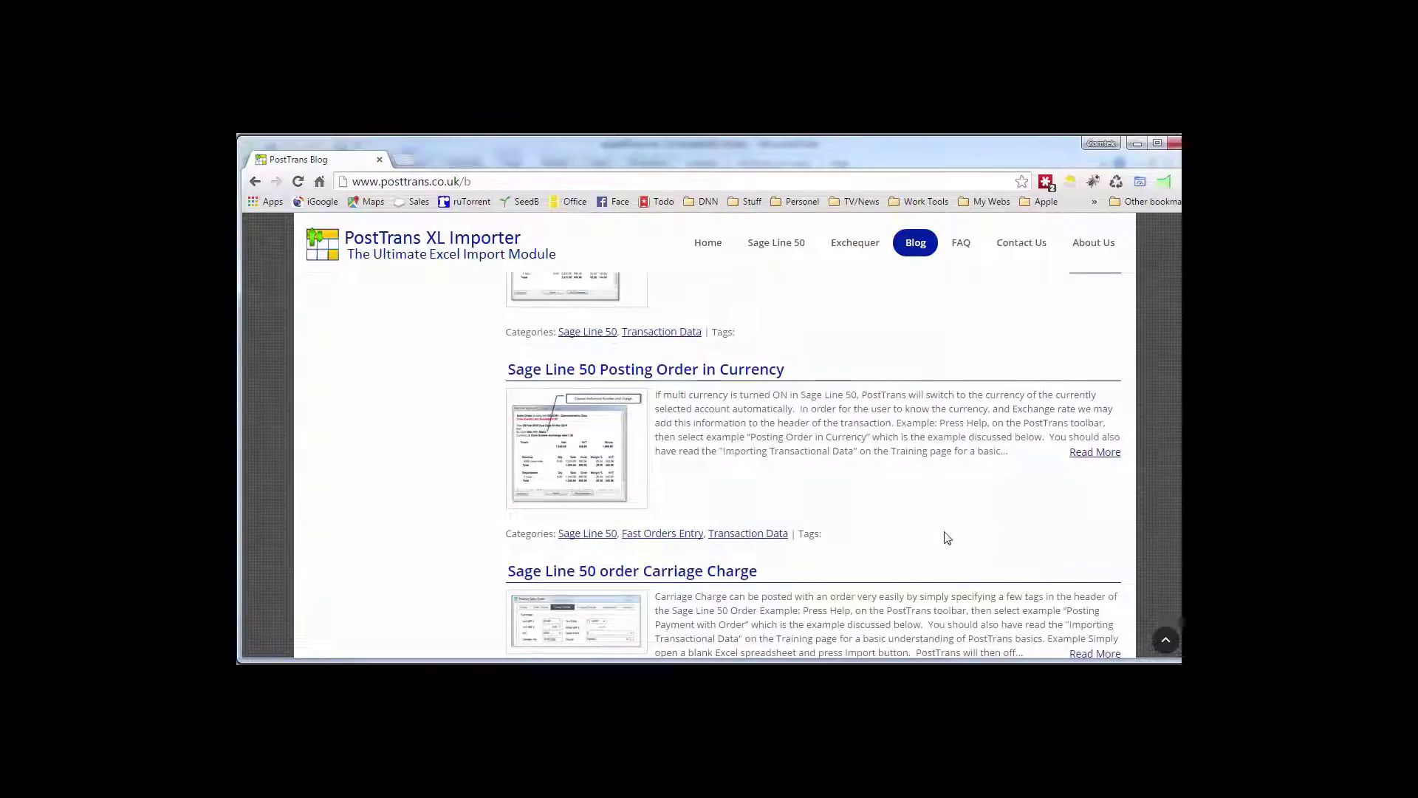
{"action": "scroll", "coordinate": [975, 476], "scroll_direction": "up", "scroll_amount": 10}
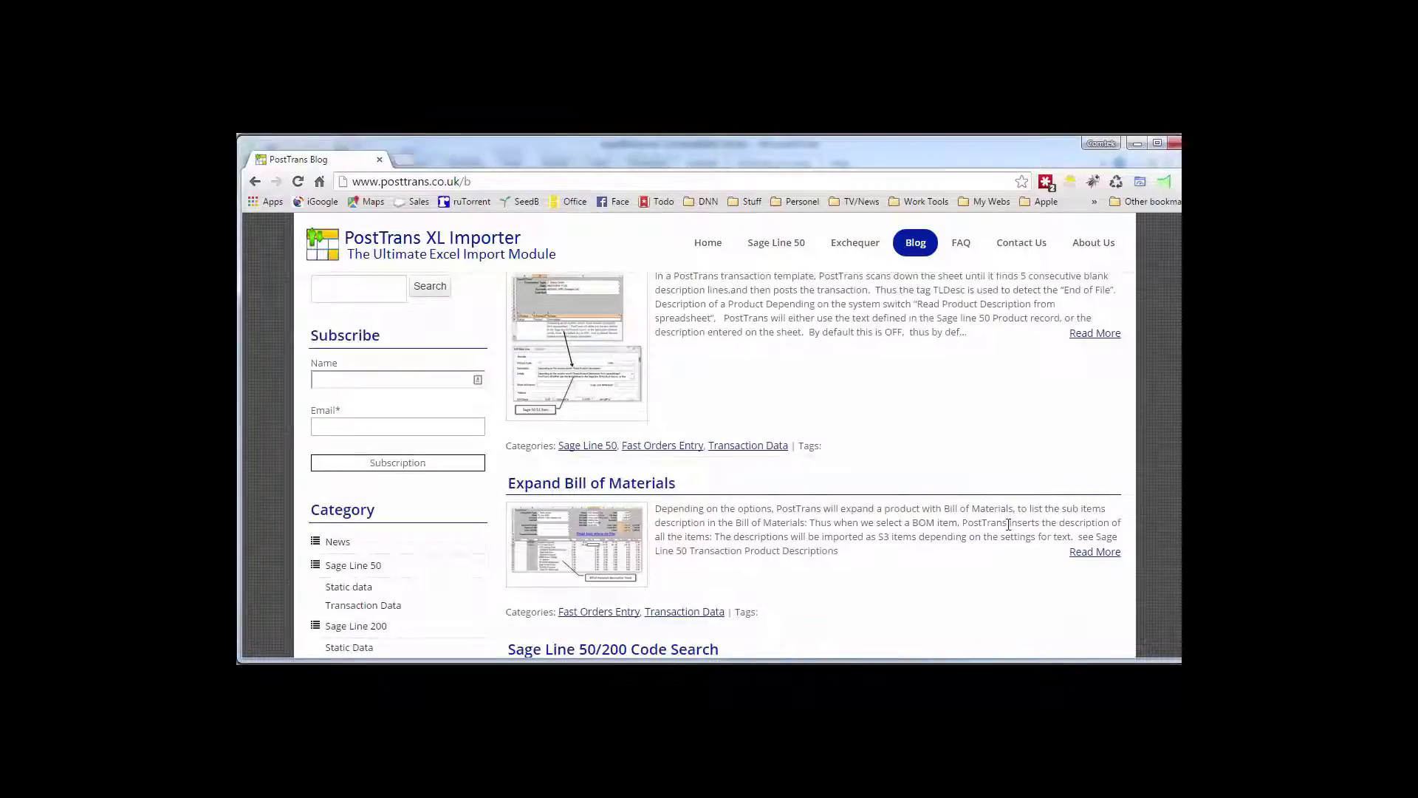
Back in Excel, show the TLProduct and TLDesc tag details in the PostTrans Tags pane
{"action": "key", "text": "alt+Tab"}
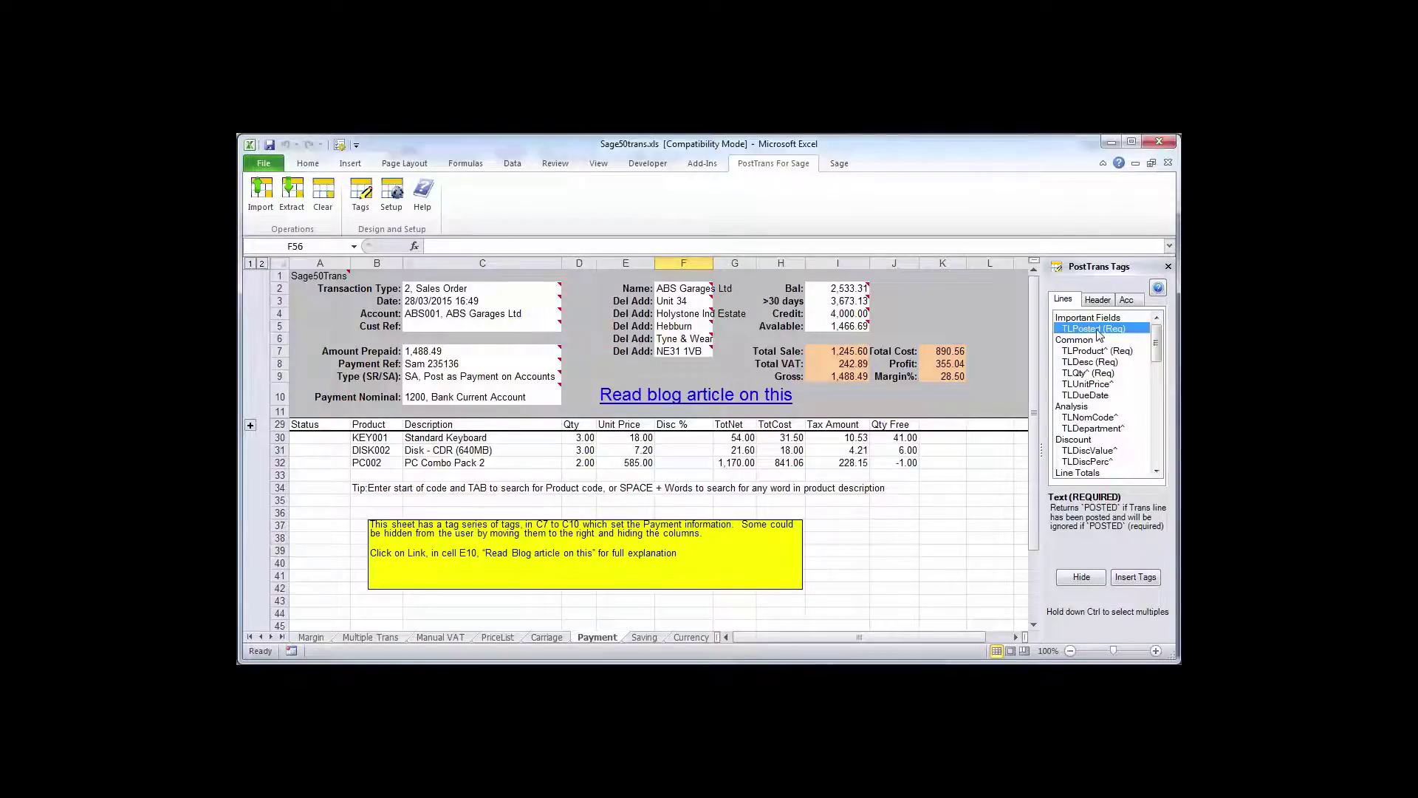
{"action": "left_click", "coordinate": [1093, 351]}
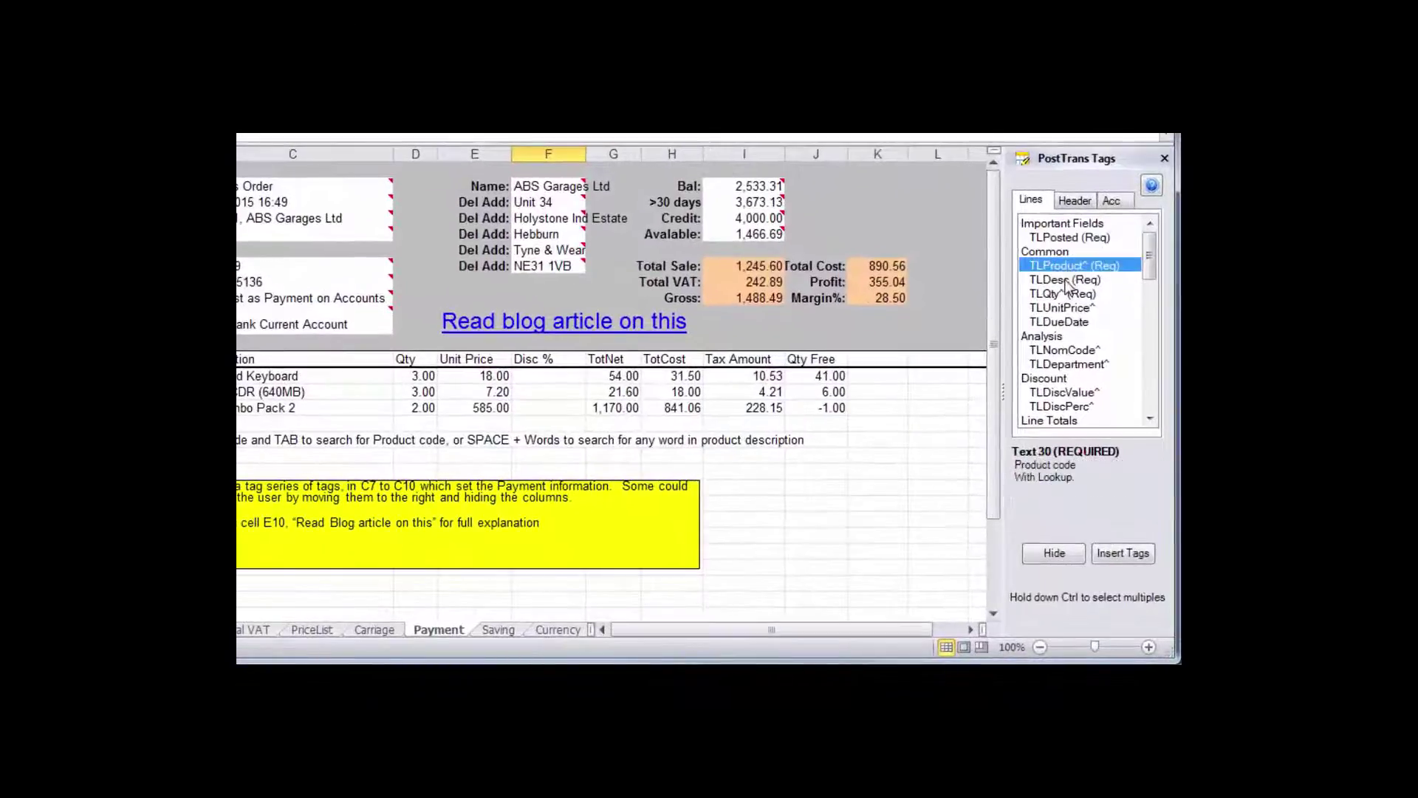
{"action": "left_click", "coordinate": [1065, 280]}
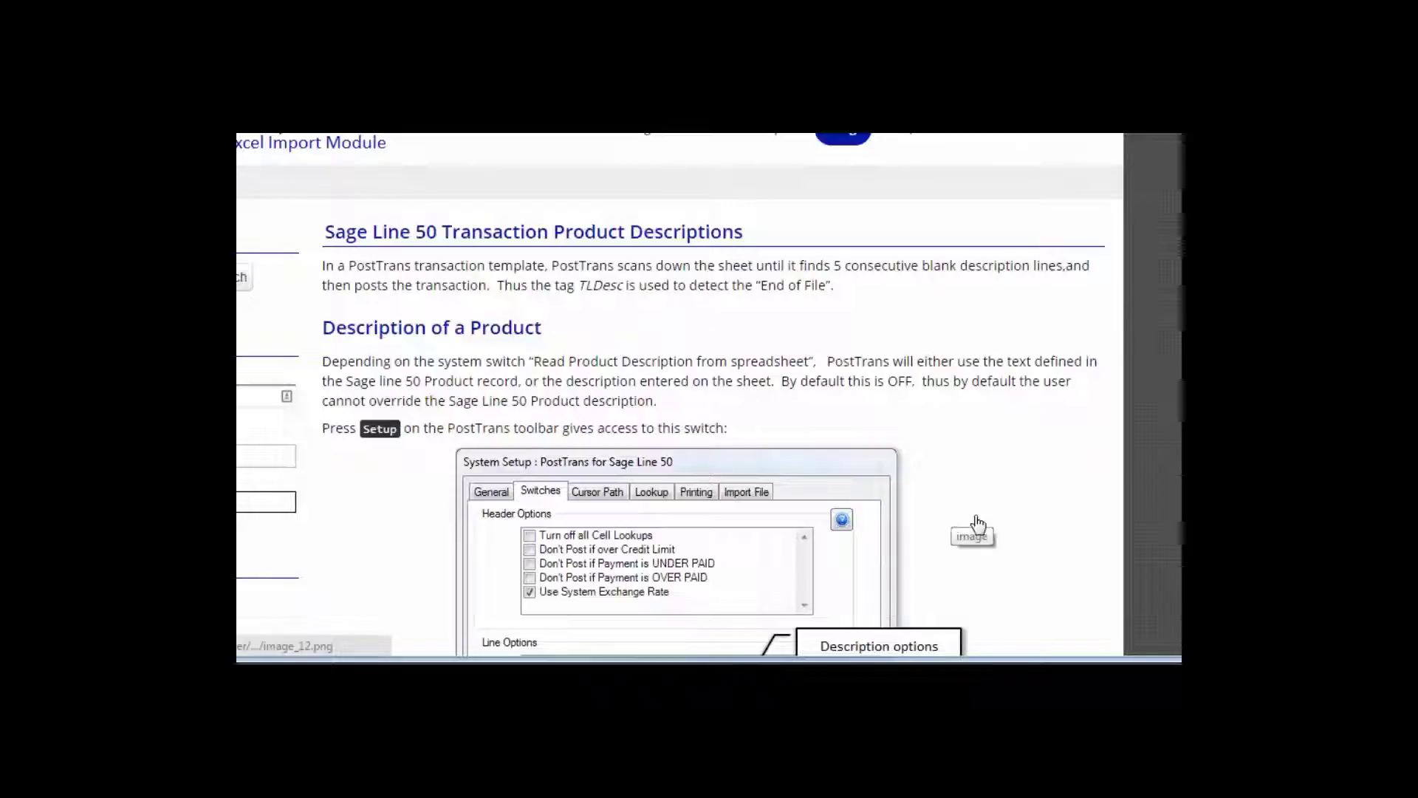
Scroll the Product Descriptions article to 'Word wrapping a cell in Excel', then return to Excel
{"action": "scroll", "coordinate": [995, 516], "scroll_direction": "down", "scroll_amount": 15}
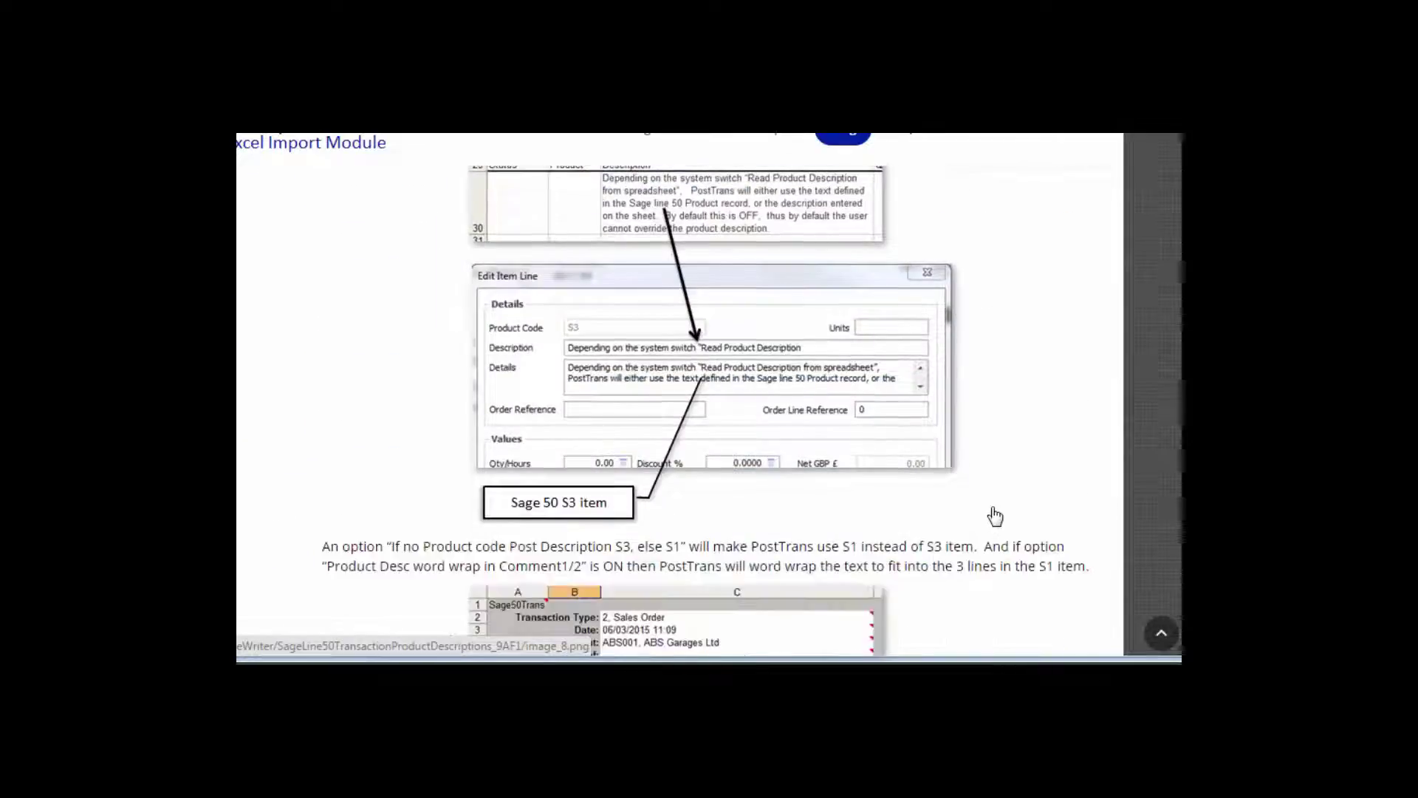
{"action": "scroll", "coordinate": [994, 516], "scroll_direction": "down", "scroll_amount": 10}
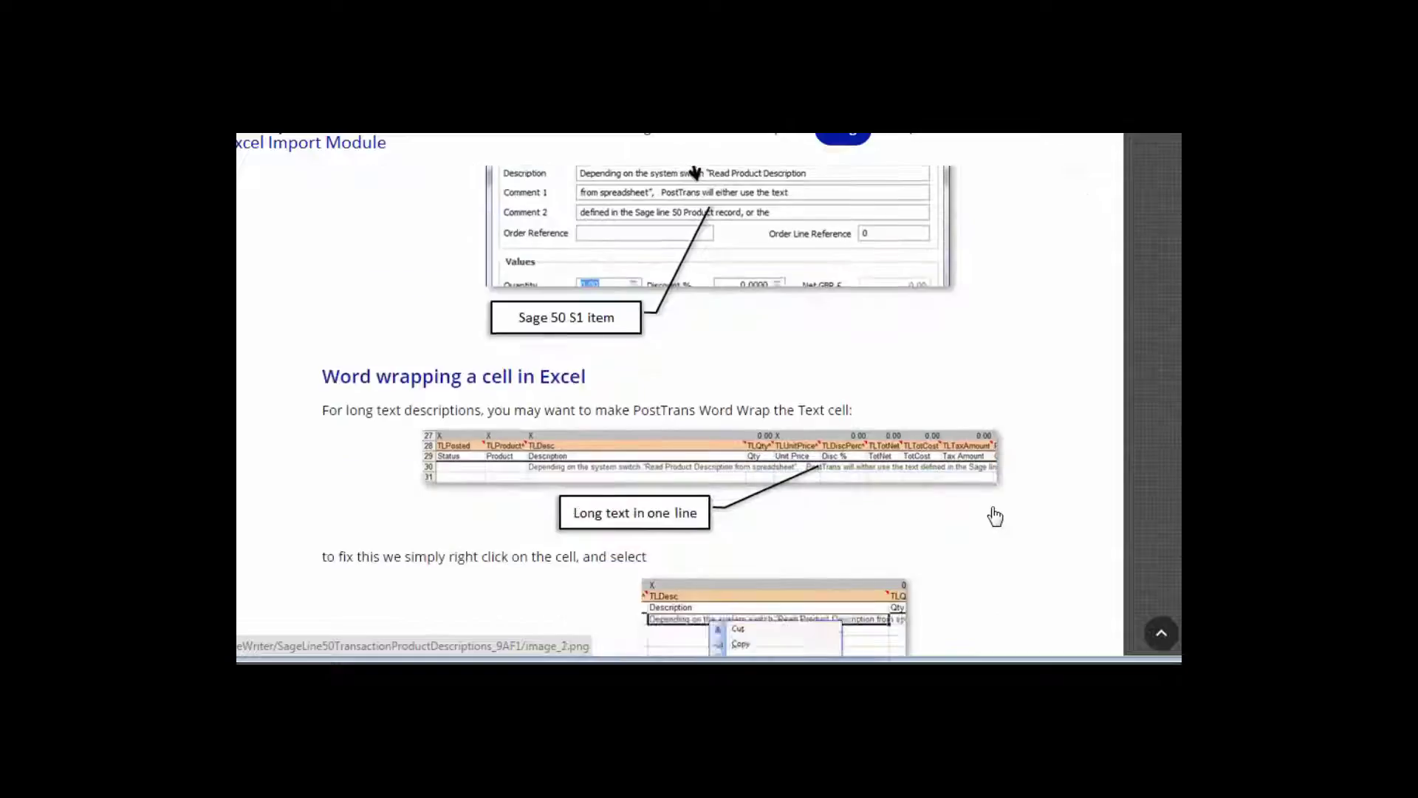
{"action": "scroll", "coordinate": [995, 516], "scroll_direction": "down", "scroll_amount": 1}
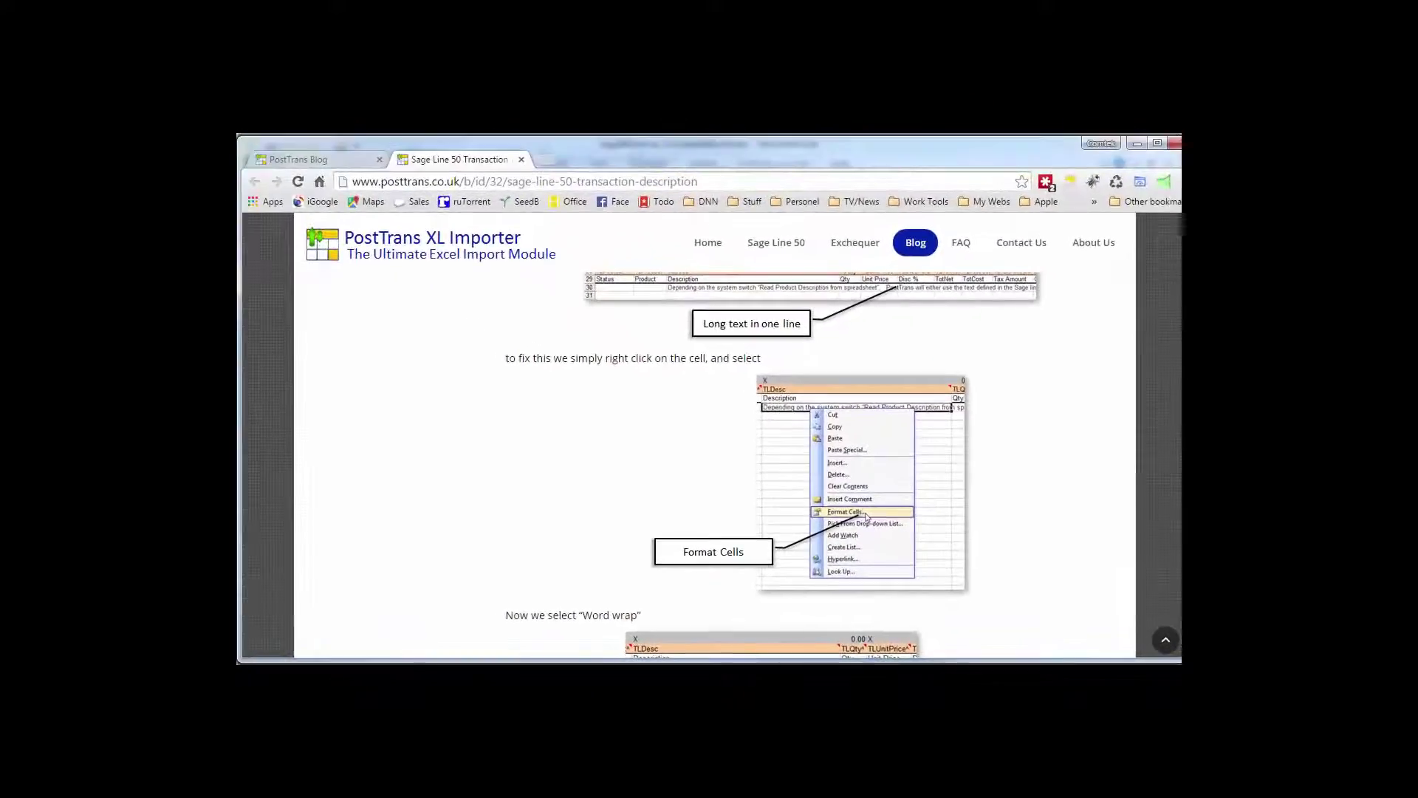
{"action": "key", "text": "alt+Tab"}
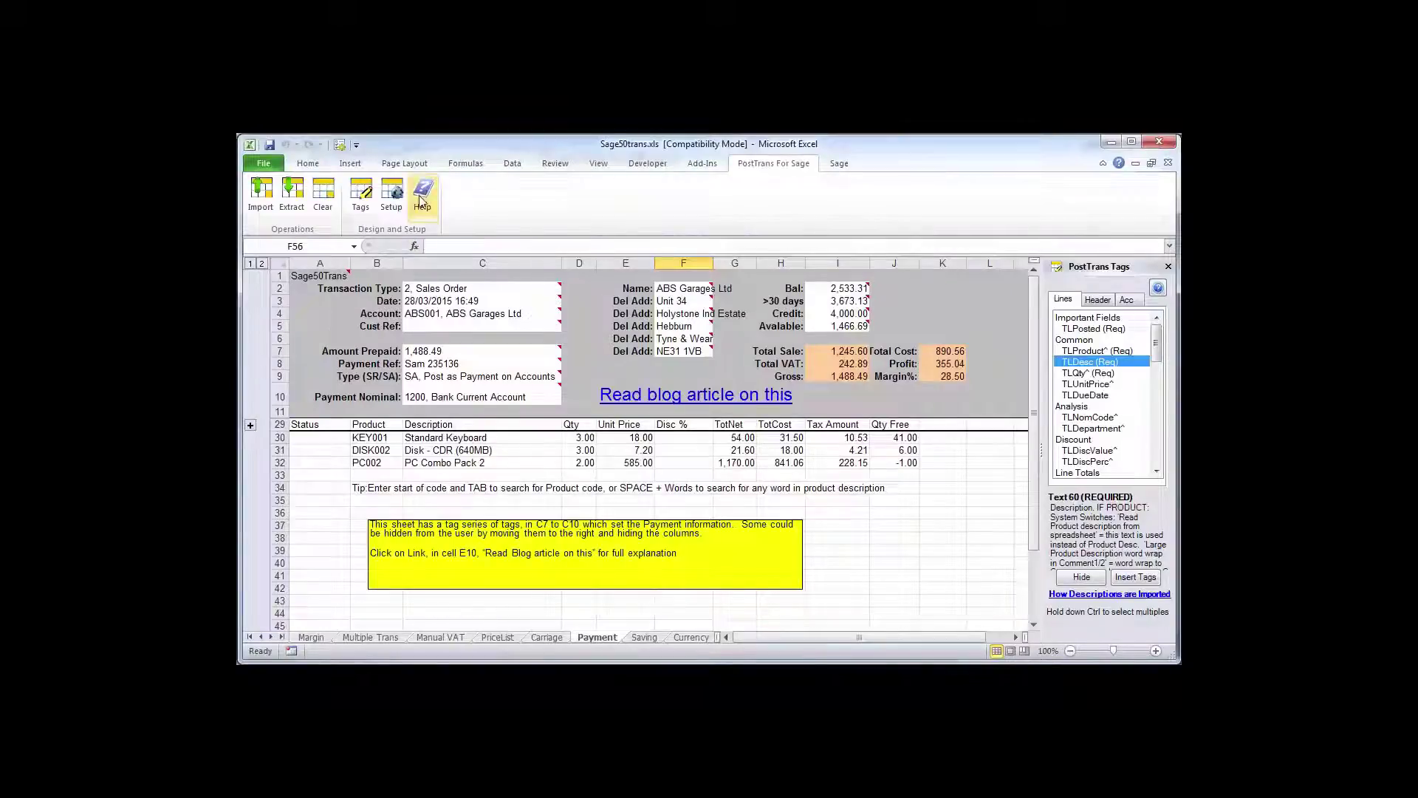
{"action": "left_click", "coordinate": [421, 200]}
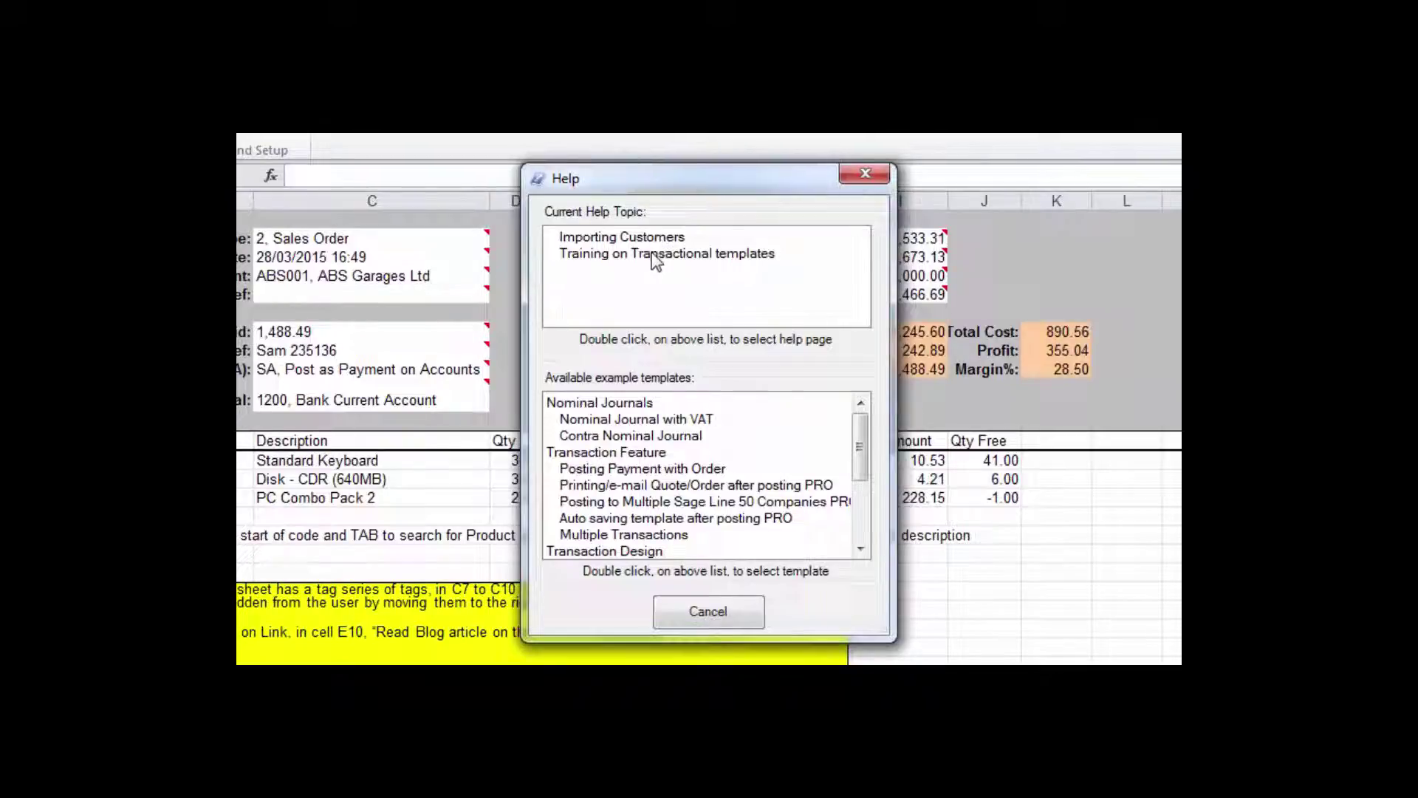
{"action": "left_click", "coordinate": [655, 270]}
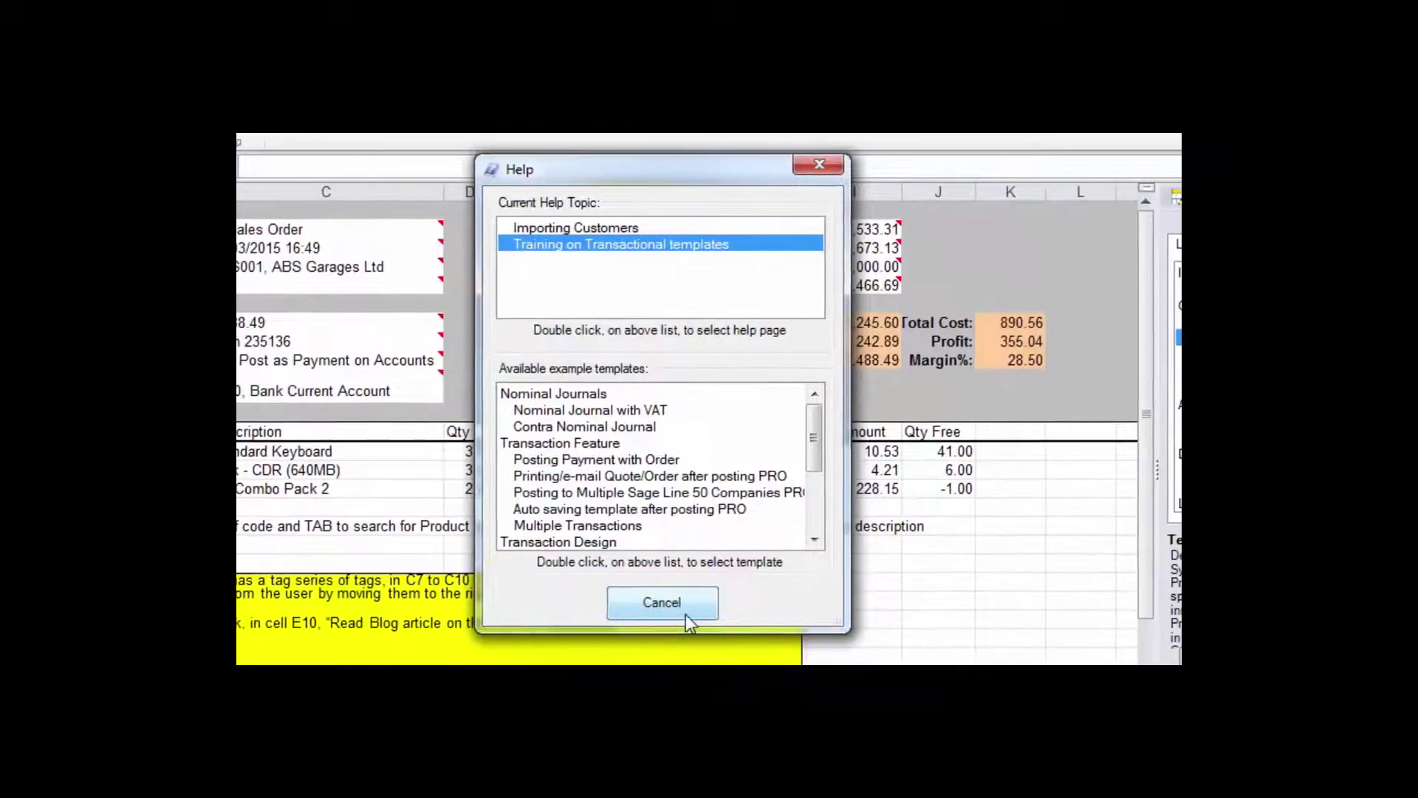
{"action": "left_click", "coordinate": [546, 580]}
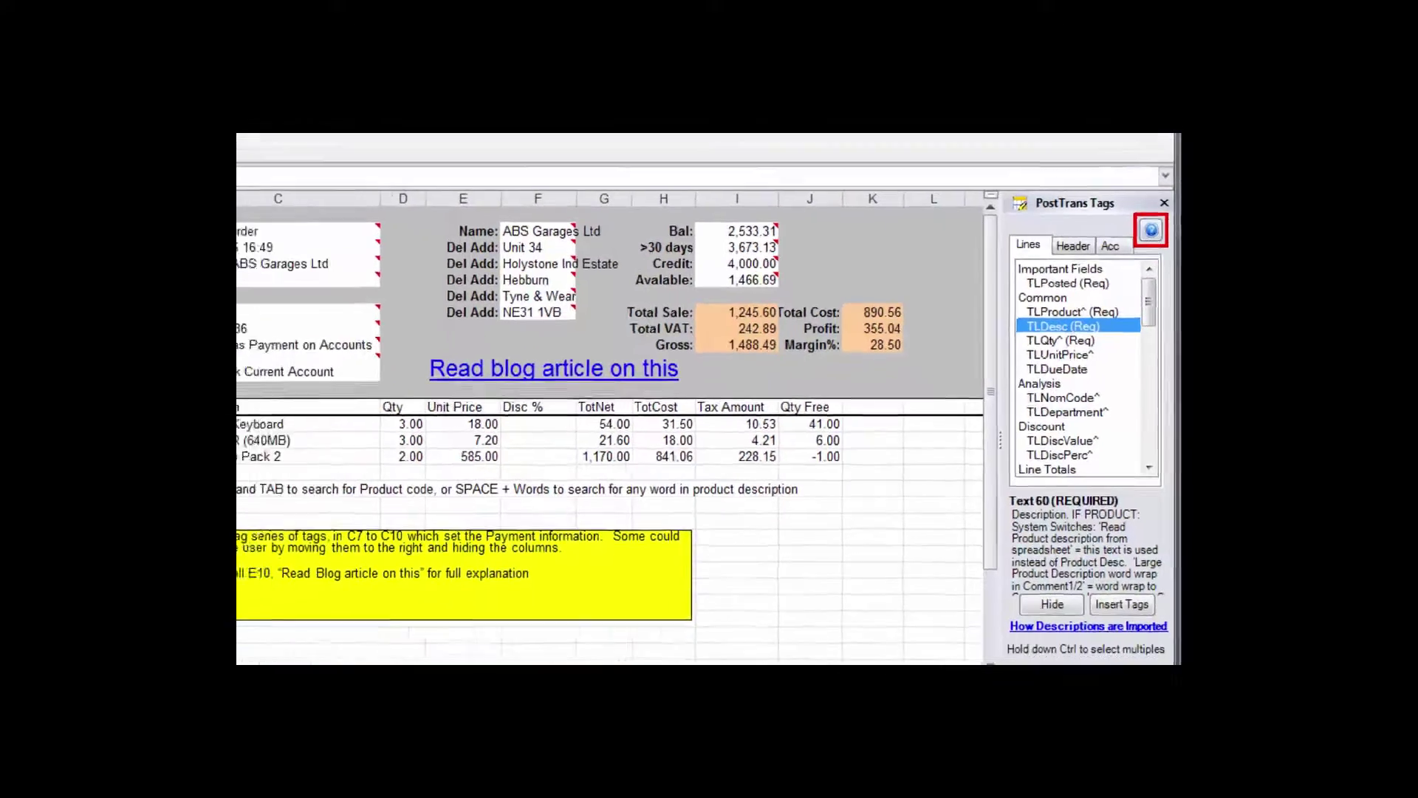
Show the Cursor Path tab of PostTrans System Setup and open its online help article
{"action": "left_click", "coordinate": [391, 199]}
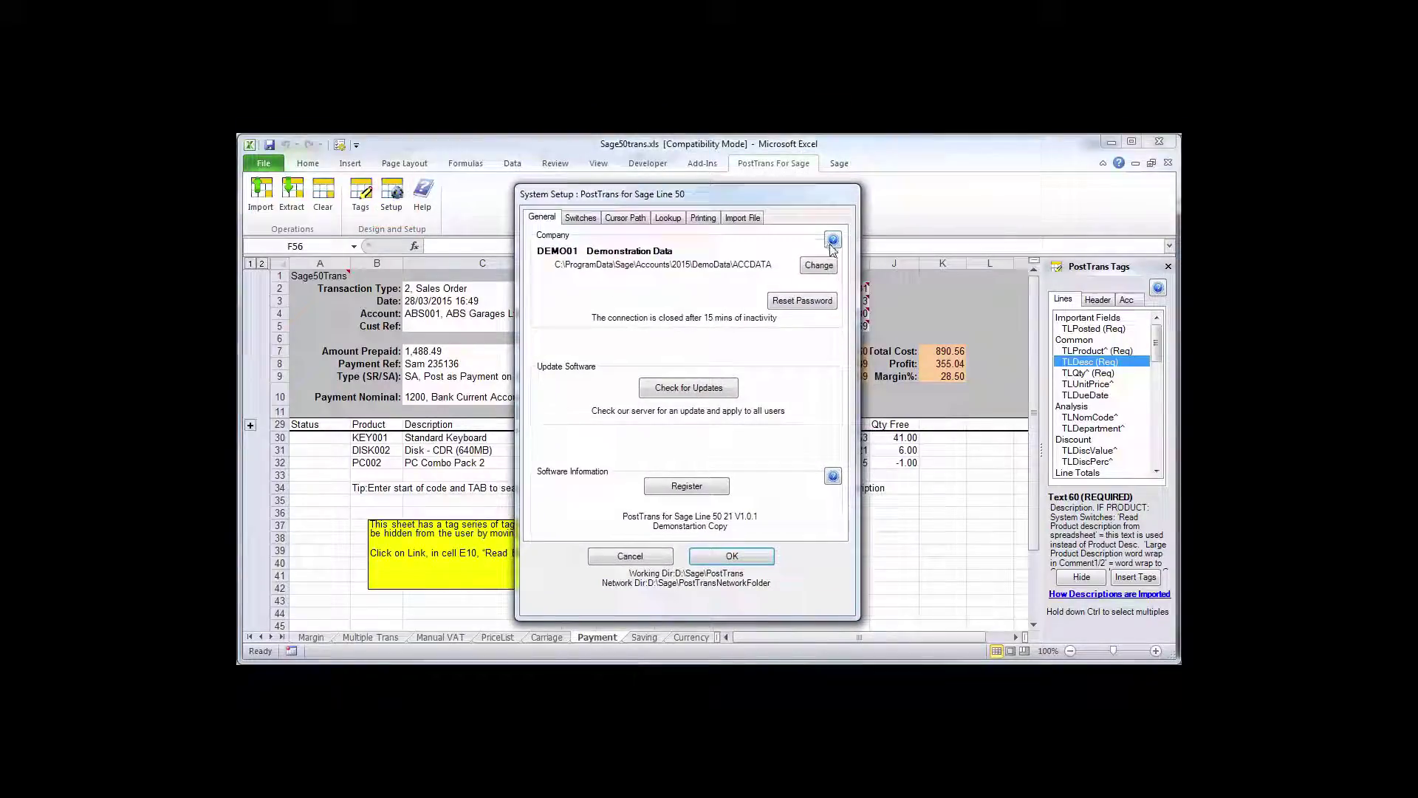
{"action": "left_click", "coordinate": [626, 218]}
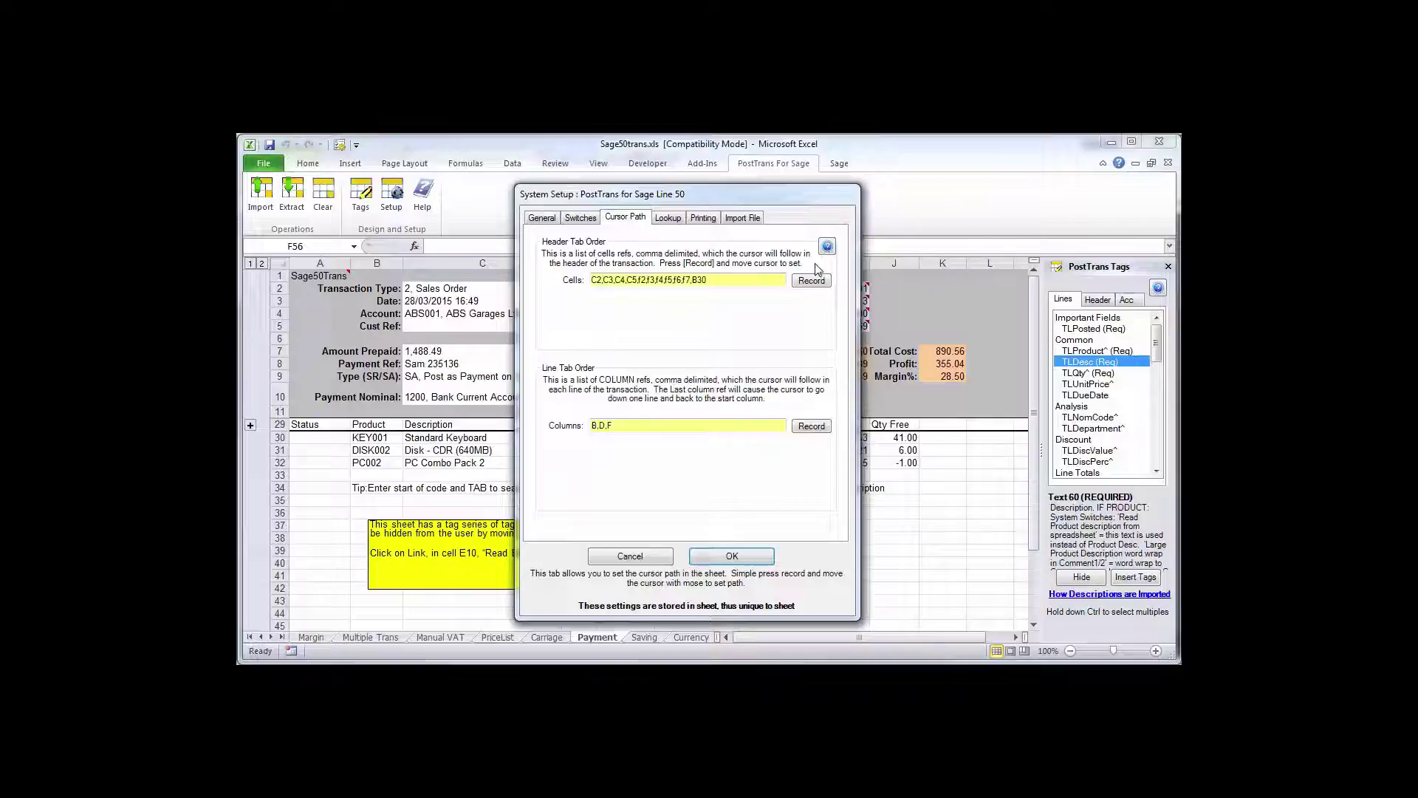
{"action": "left_click", "coordinate": [827, 247]}
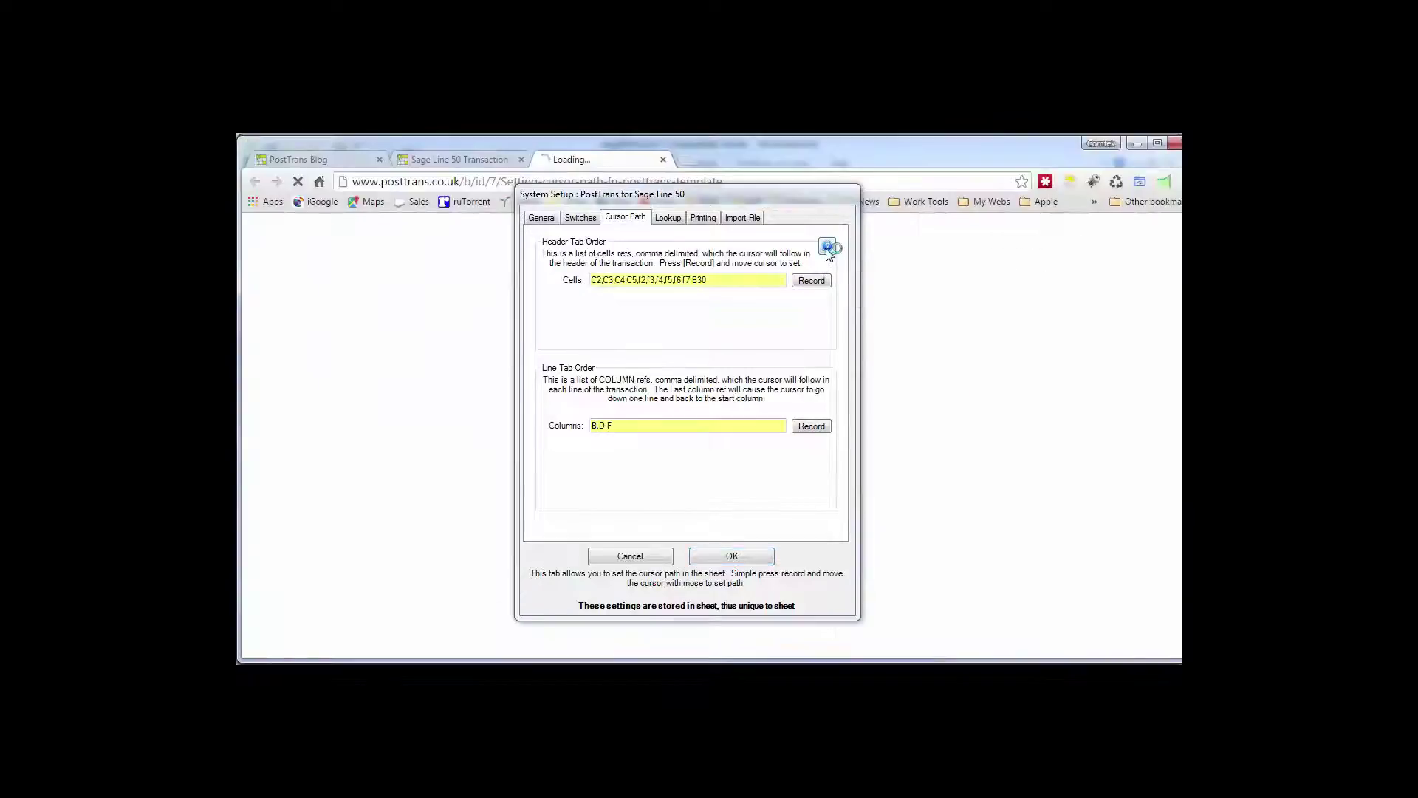
Cancel System Setup and scroll the article to 'How to define the Cursor Path'
{"action": "left_click", "coordinate": [649, 558]}
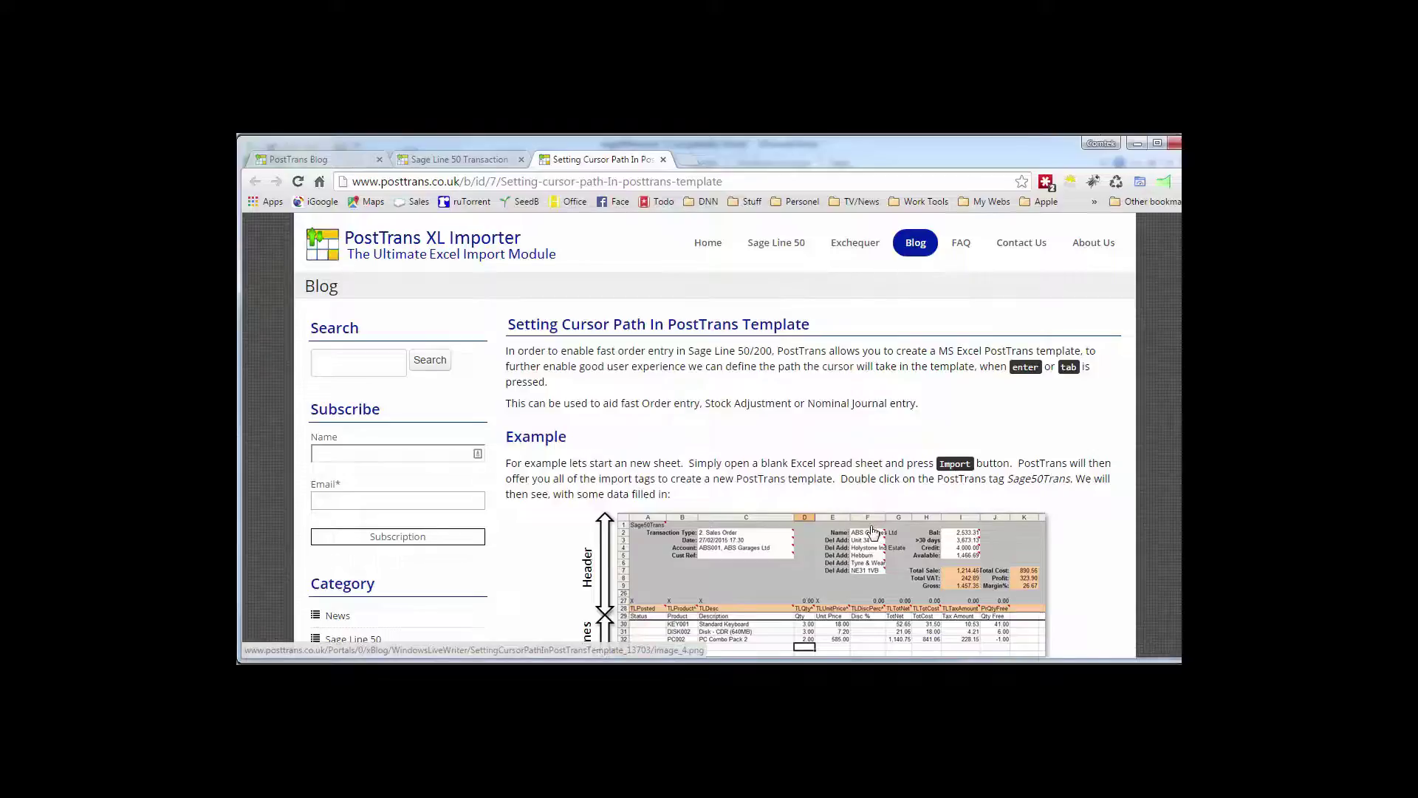
{"action": "scroll", "coordinate": [874, 530], "scroll_direction": "down", "scroll_amount": 4}
{"action": "scroll", "coordinate": [873, 531], "scroll_direction": "down", "scroll_amount": 2}
{"action": "scroll", "coordinate": [873, 530], "scroll_direction": "down", "scroll_amount": 2}
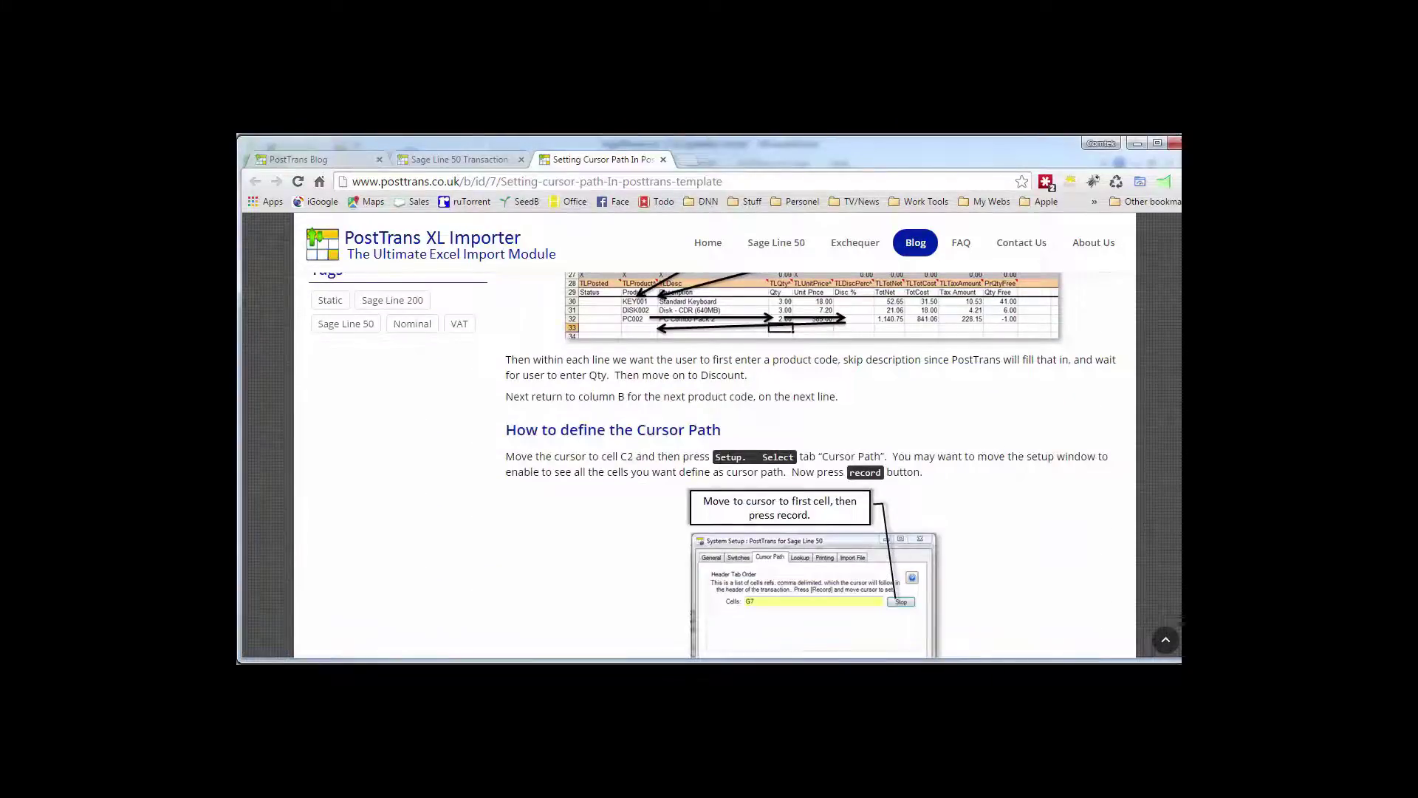
{"action": "key", "text": "alt+Tab"}
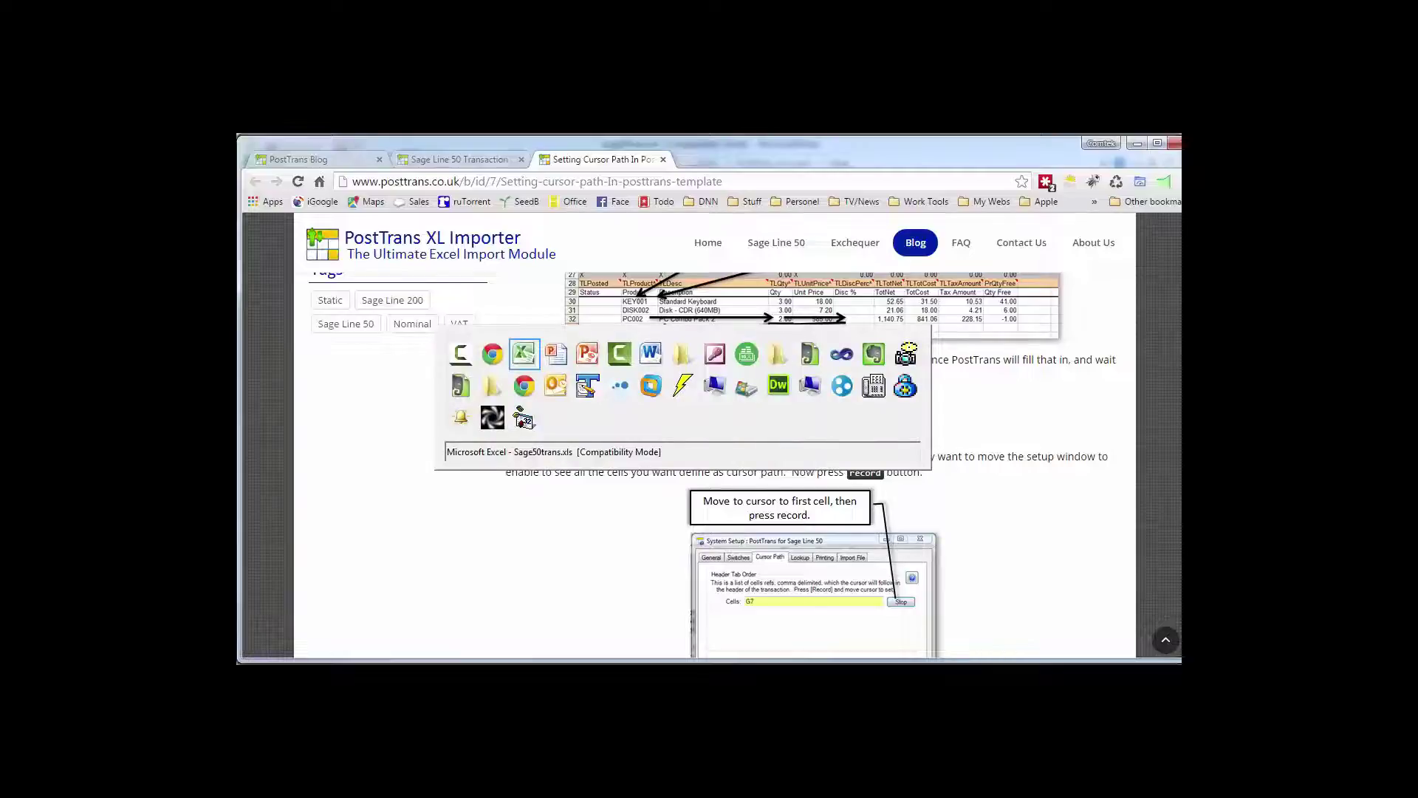